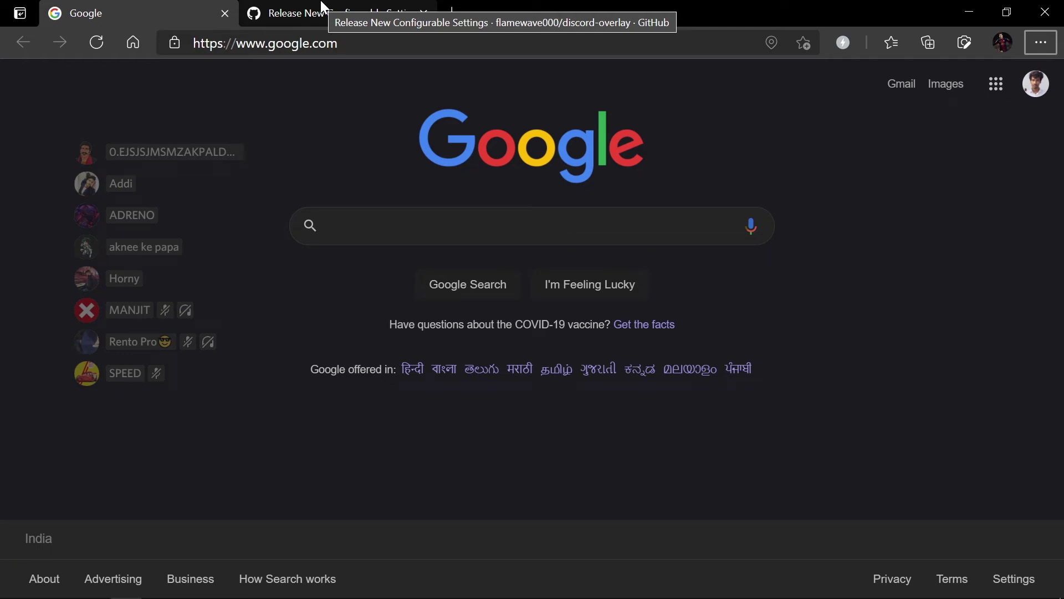
- Download Discord.Overlay_2.0.zip from the assets of the flamewave000/discord-overlay 2.0 release page
{"action": "left_click", "coordinate": [322, 7]}
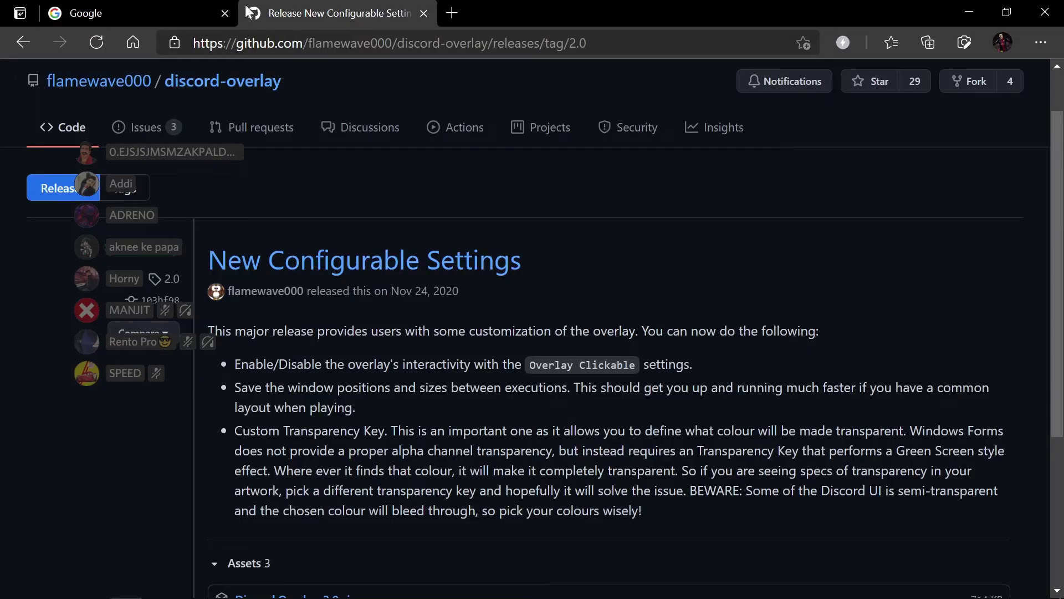
{"action": "left_click", "coordinate": [127, 12]}
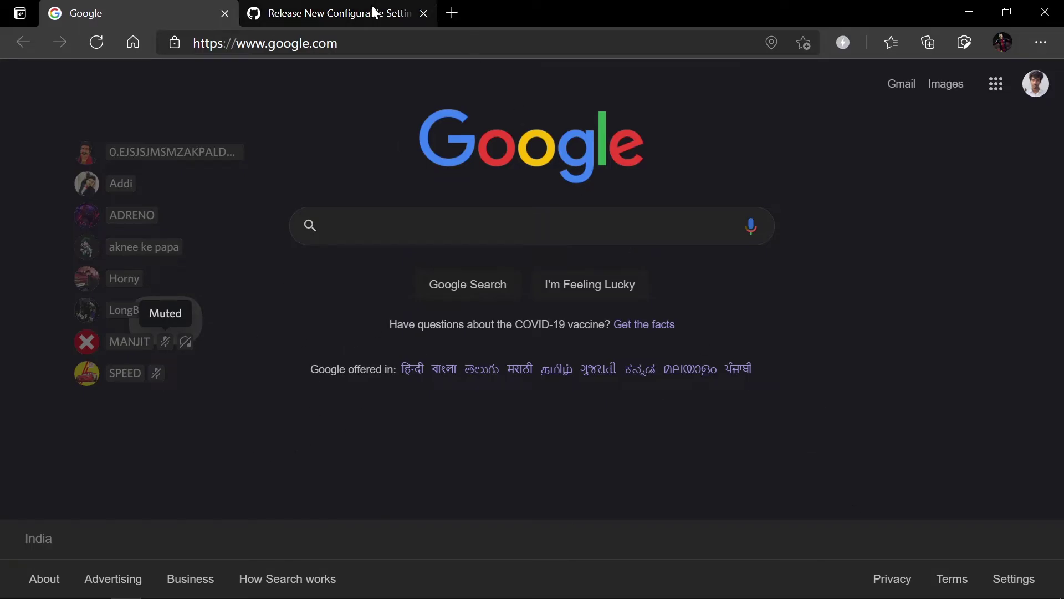
{"action": "left_click", "coordinate": [332, 12]}
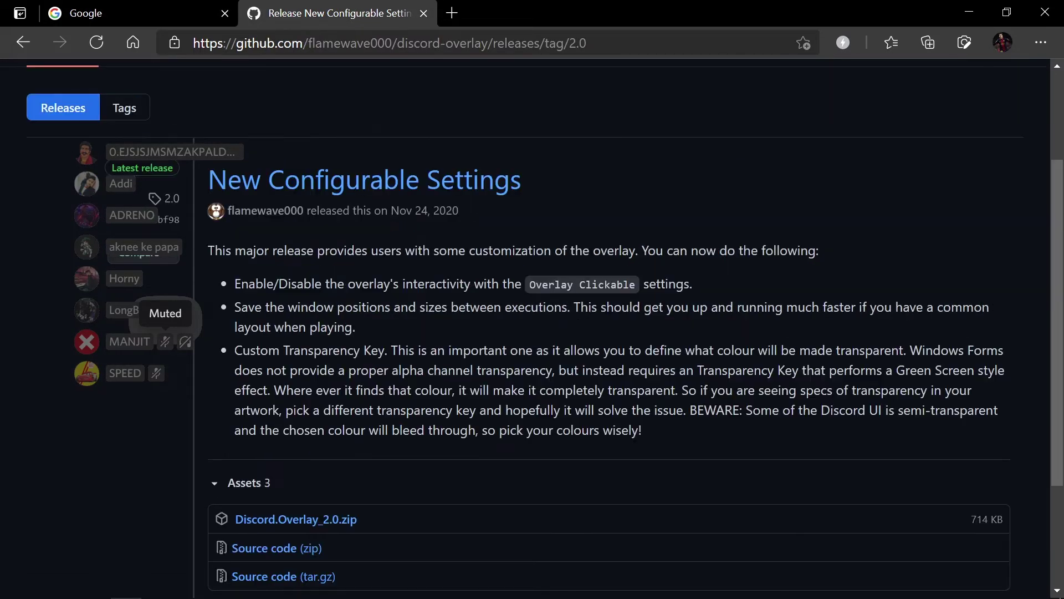
{"action": "scroll", "coordinate": [410, 388], "scroll_direction": "down", "scroll_amount": 3}
{"action": "scroll", "coordinate": [430, 337], "scroll_direction": "up", "scroll_amount": 6}
{"action": "scroll", "coordinate": [432, 326], "scroll_direction": "down", "scroll_amount": 5}
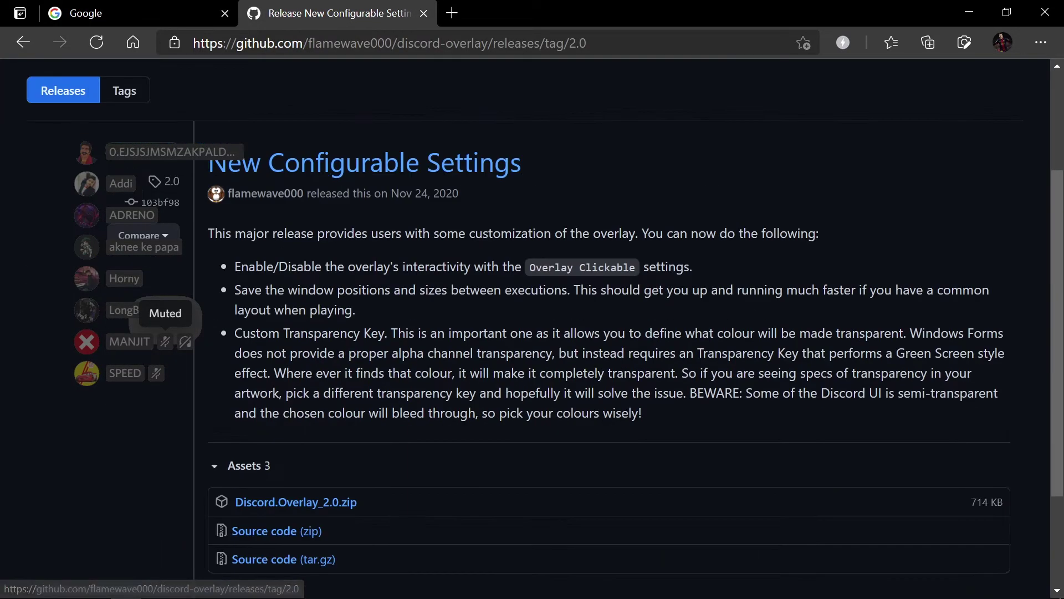
{"action": "left_click", "coordinate": [361, 357]}
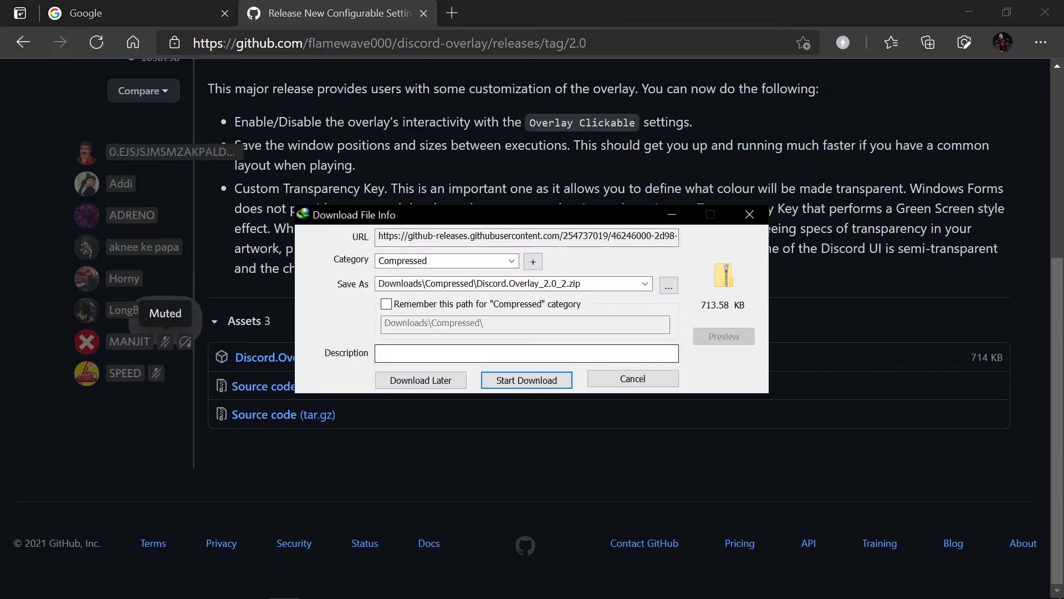
{"action": "left_click", "coordinate": [528, 381]}
- Copy the downloaded Discord.Overlay_2.0_2.zip from Internet Download Manager to the desktop and close the download manager
{"action": "left_click", "coordinate": [139, 12]}
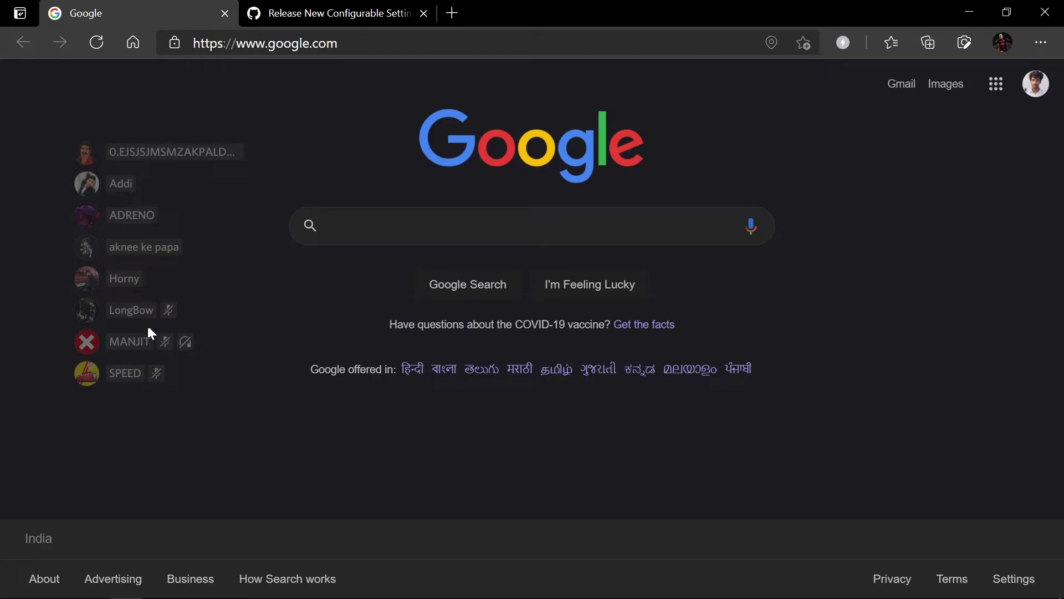
{"action": "left_click", "coordinate": [310, 12]}
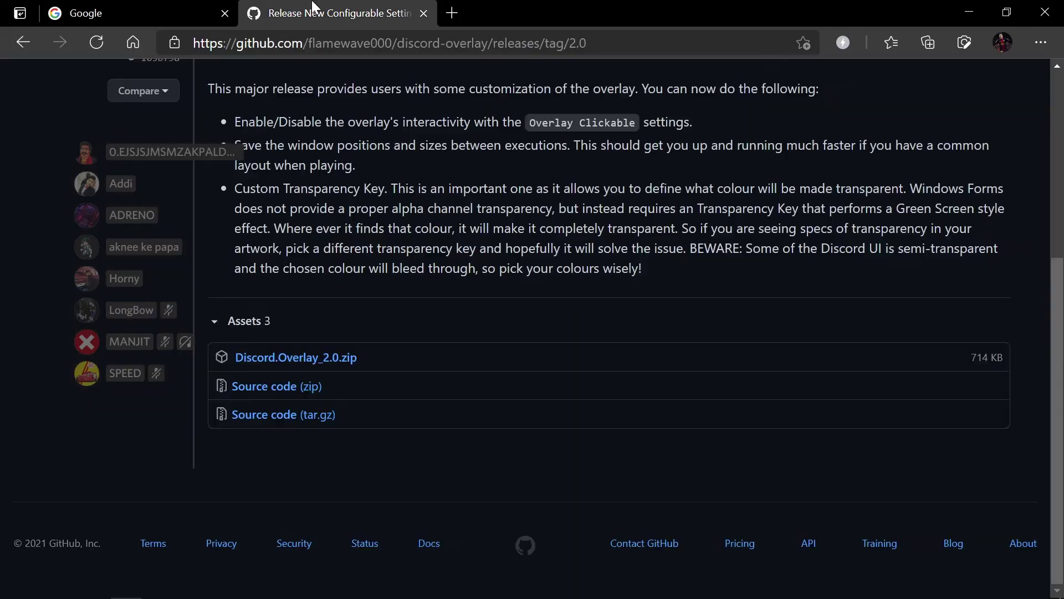
{"action": "left_click", "coordinate": [963, 10]}
{"action": "left_click", "coordinate": [1009, 8]}
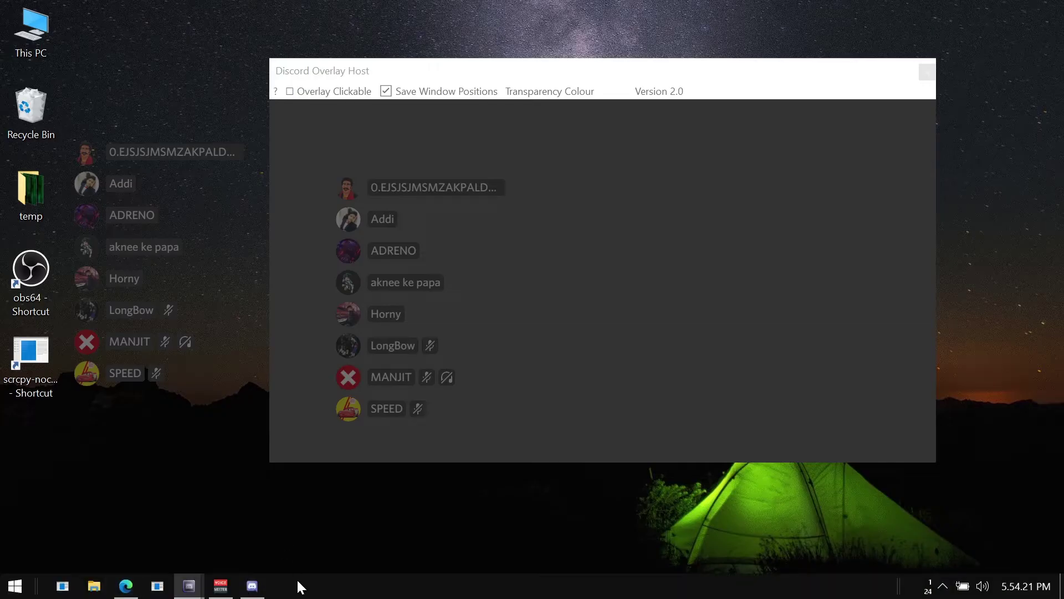
{"action": "left_click_drag", "start_coordinate": [471, 287], "coordinate": [161, 53]}
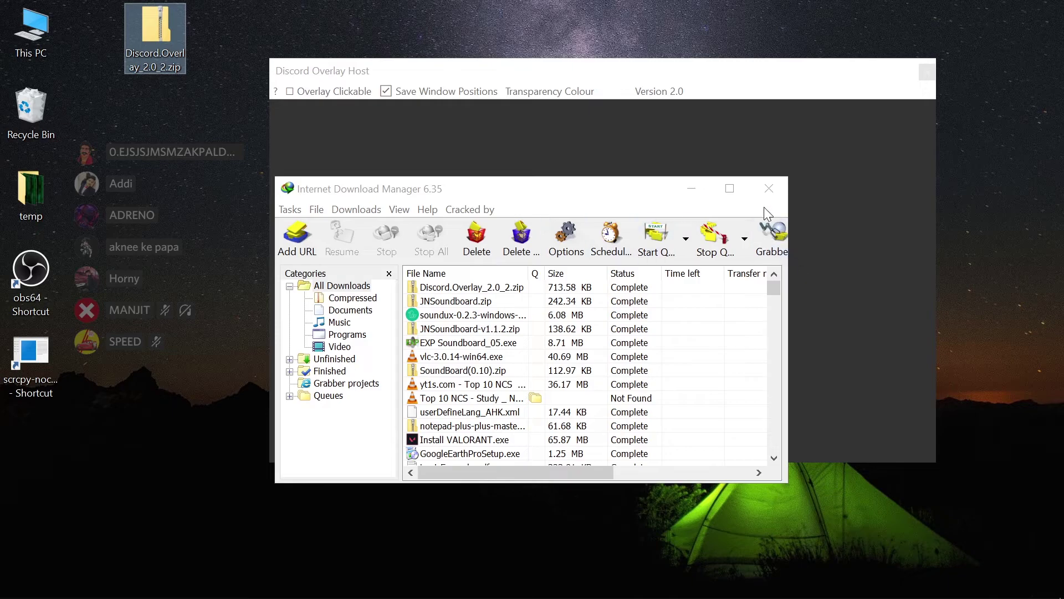
{"action": "left_click", "coordinate": [769, 188]}
- Extract the zip with 7-Zip into a Discord.Overlay_2.0_2 folder on the desktop and open that folder
{"action": "right_click", "coordinate": [151, 12]}
{"action": "mouse_move", "coordinate": [212, 69]}
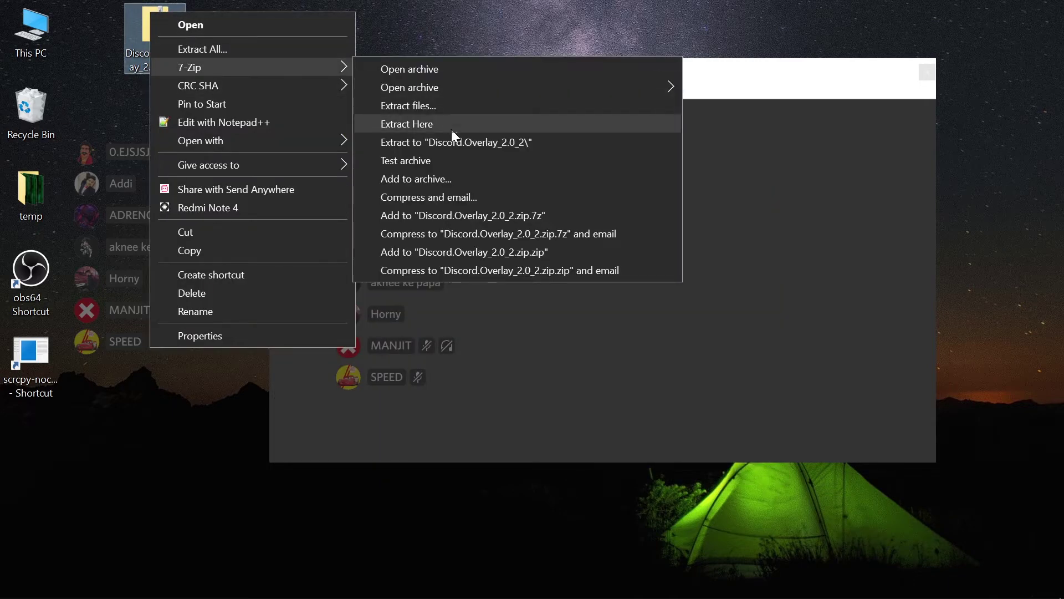
{"action": "left_click", "coordinate": [451, 126]}
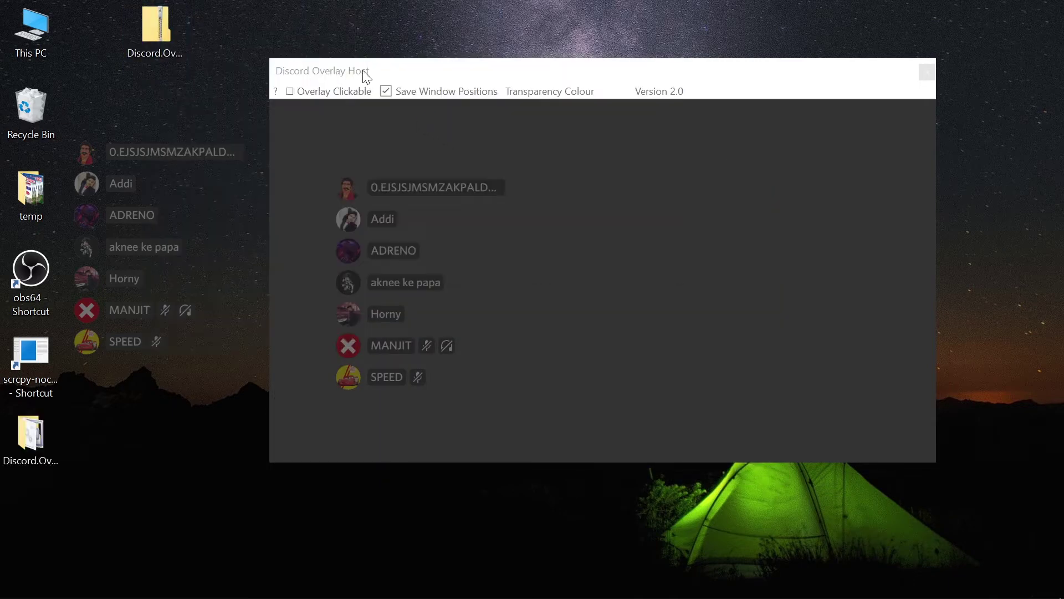
{"action": "left_click", "coordinate": [35, 454]}
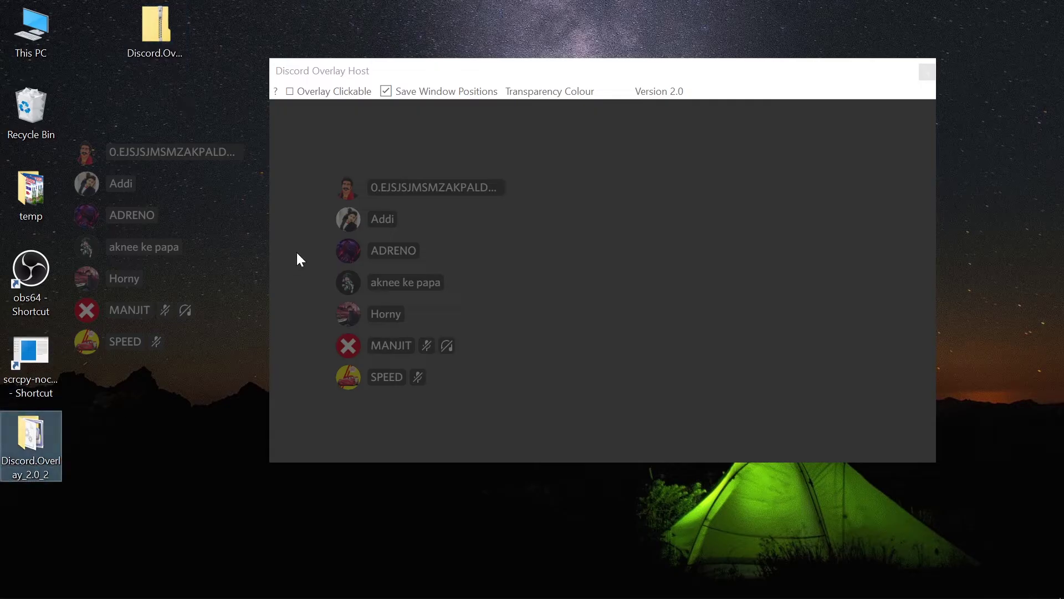
{"action": "key", "text": "Return"}
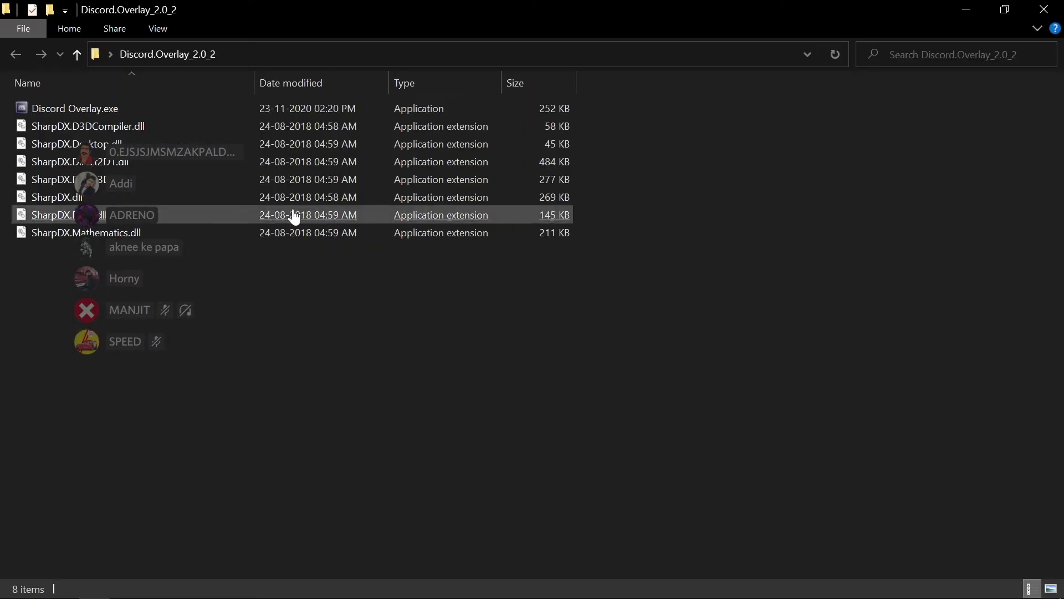
- Close the already running overlay instance and launch Discord Overlay.exe from the extracted folder
{"action": "left_click", "coordinate": [87, 117]}
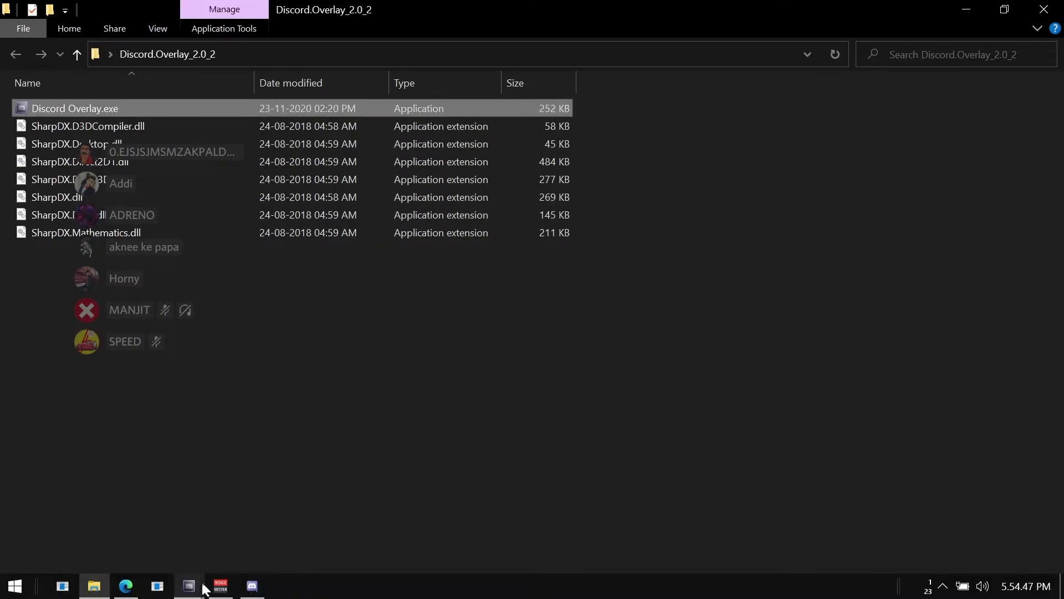
{"action": "right_click", "coordinate": [200, 583]}
{"action": "left_click", "coordinate": [210, 554]}
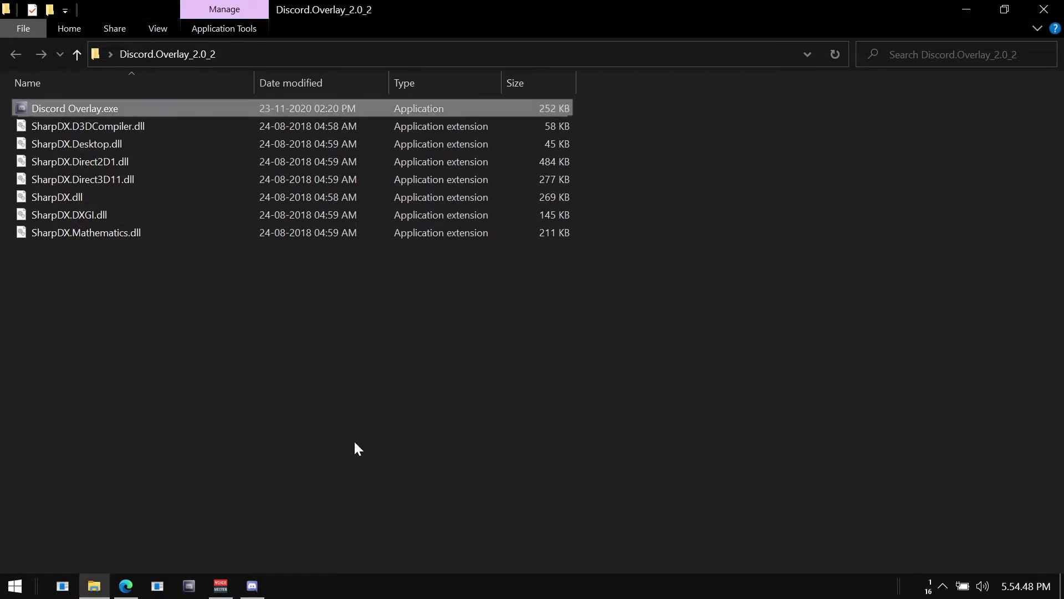
{"action": "double_click", "coordinate": [50, 107]}
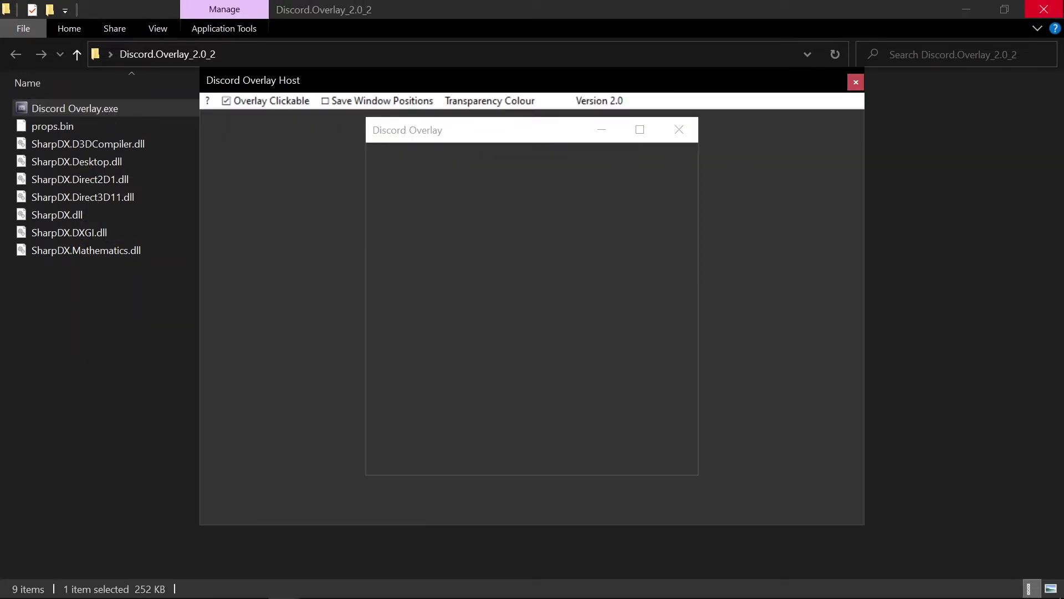
- Show the desktop and move the Discord Overlay window to the desktop's upper-left area
{"action": "key", "text": "super+d"}
{"action": "left_click_drag", "start_coordinate": [509, 131], "coordinate": [164, 51]}
- Switch to Discord and open the Activity Status page in the user settings
{"action": "mouse_move", "coordinate": [903, 565]}
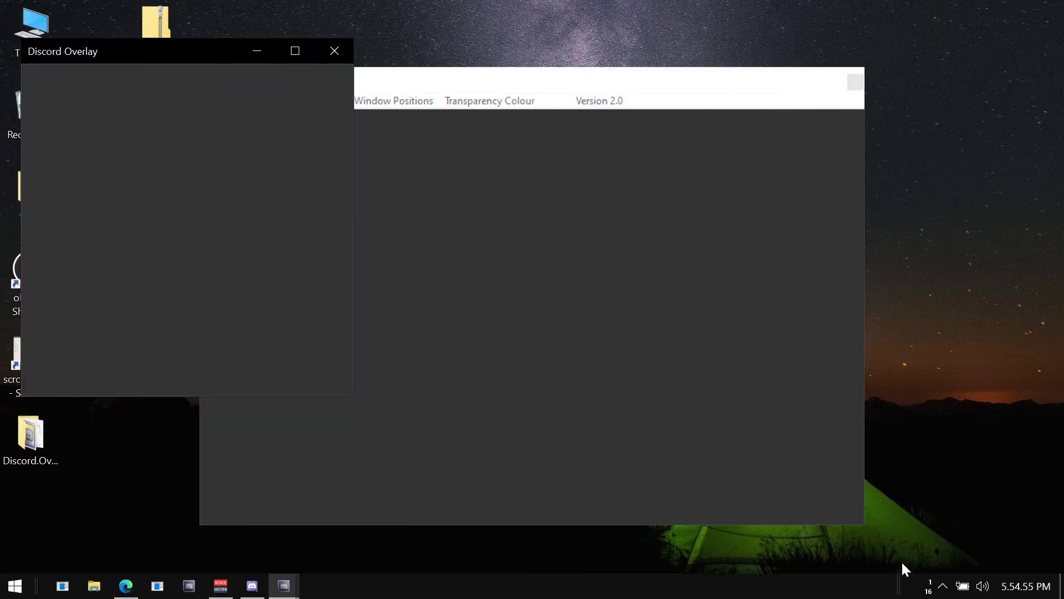
{"action": "left_click", "coordinate": [941, 584]}
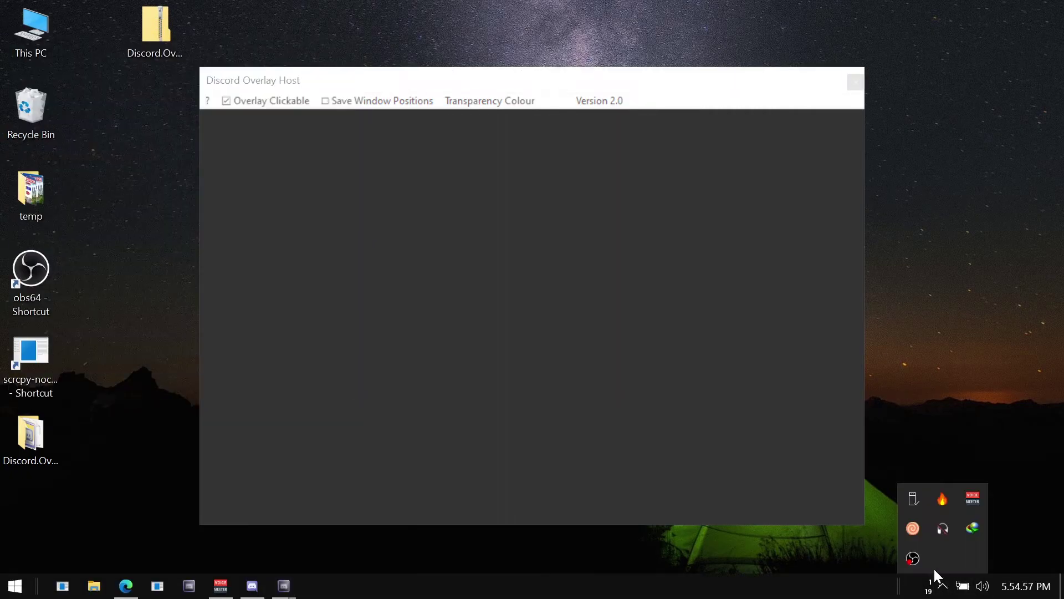
{"action": "left_click", "coordinate": [940, 554]}
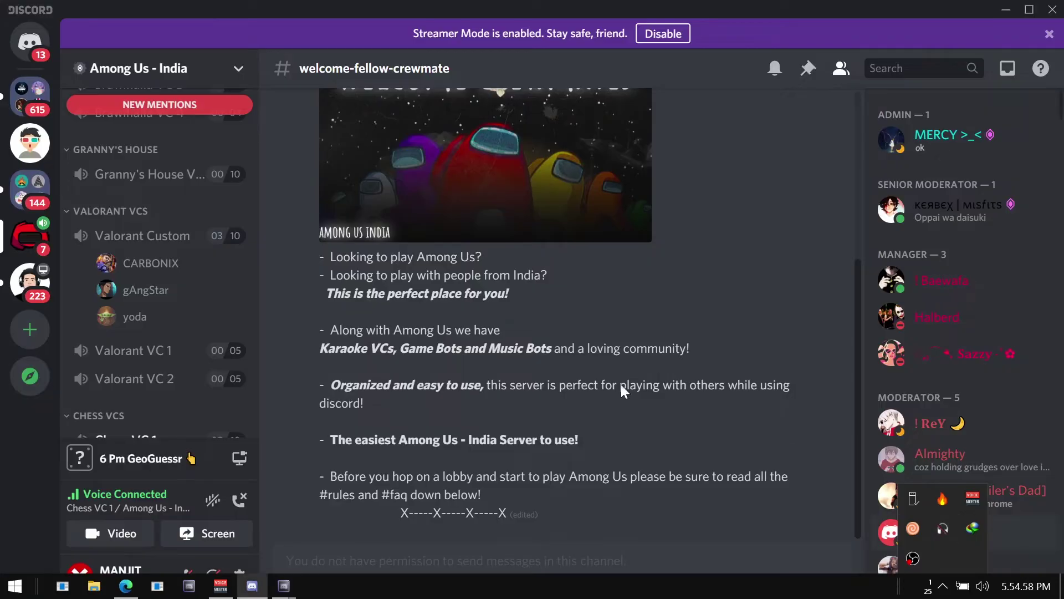
{"action": "left_click", "coordinate": [240, 569]}
{"action": "scroll", "coordinate": [199, 428], "scroll_direction": "down", "scroll_amount": 3}
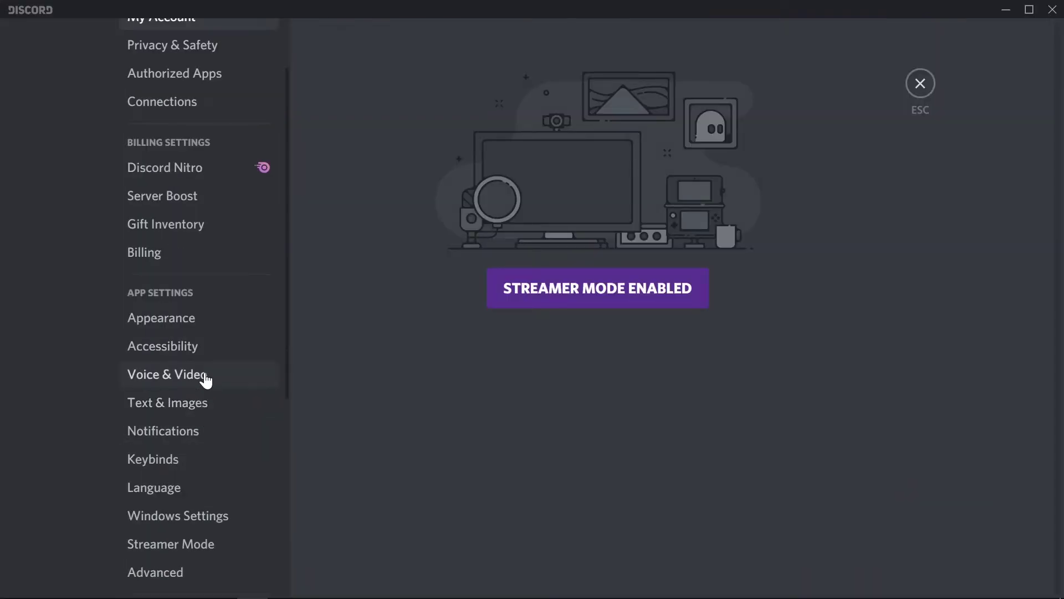
{"action": "scroll", "coordinate": [207, 471], "scroll_direction": "down", "scroll_amount": 3}
{"action": "scroll", "coordinate": [214, 549], "scroll_direction": "down", "scroll_amount": 2}
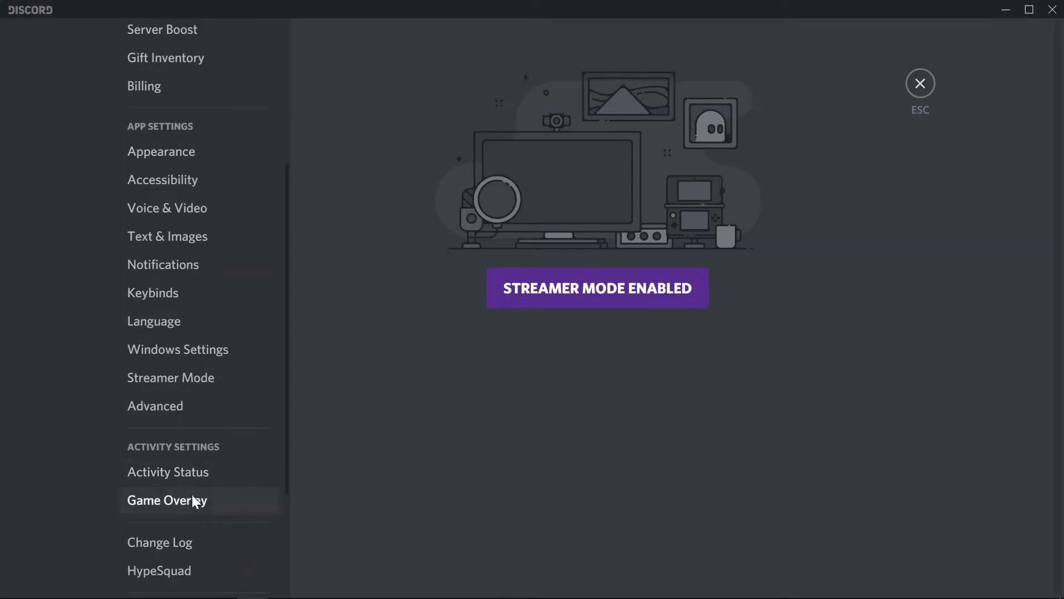
{"action": "left_click", "coordinate": [195, 500]}
{"action": "left_click", "coordinate": [219, 475]}
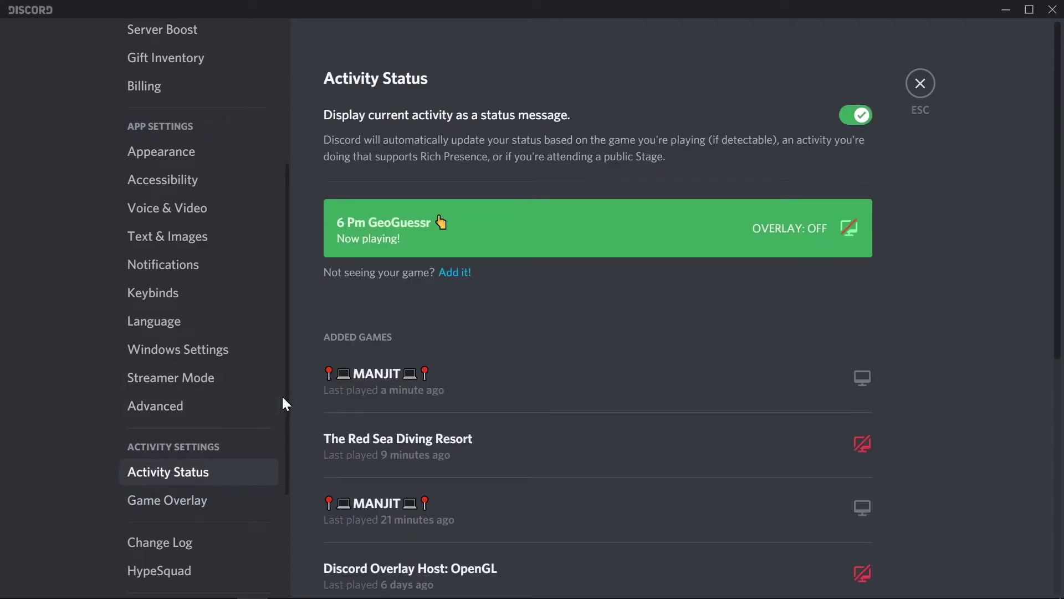
- Add Discord Overlay Host as a game and turn on its overlay
{"action": "left_click", "coordinate": [452, 272]}
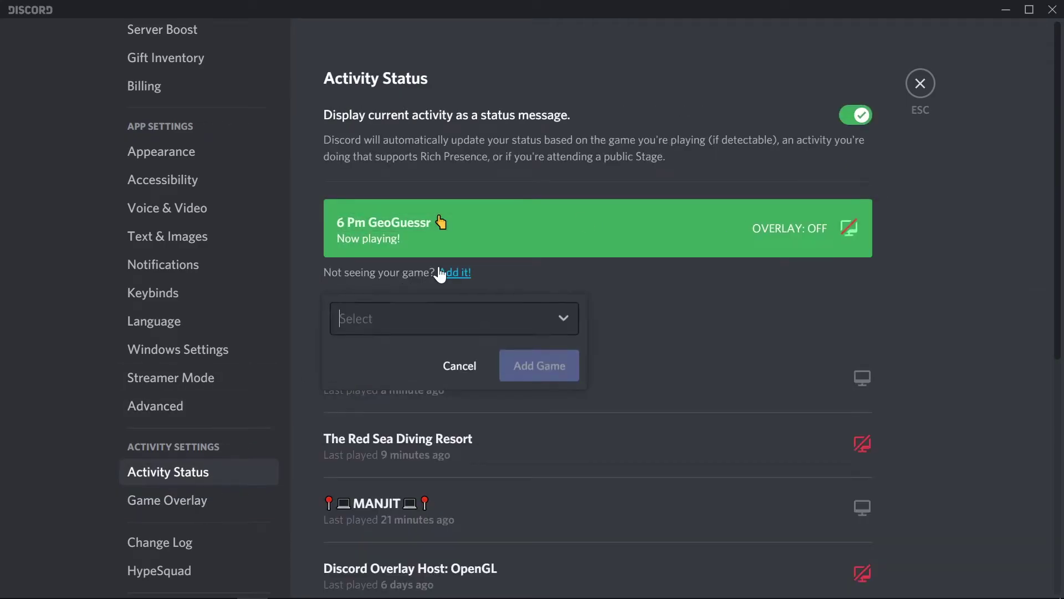
{"action": "left_click", "coordinate": [520, 305]}
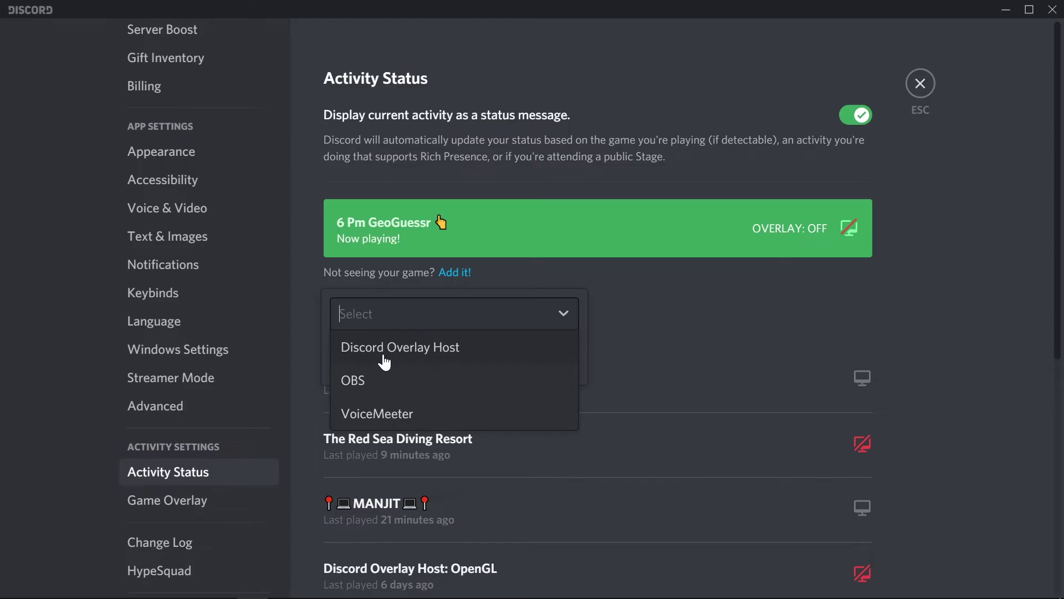
{"action": "left_click", "coordinate": [450, 355]}
{"action": "left_click", "coordinate": [533, 357]}
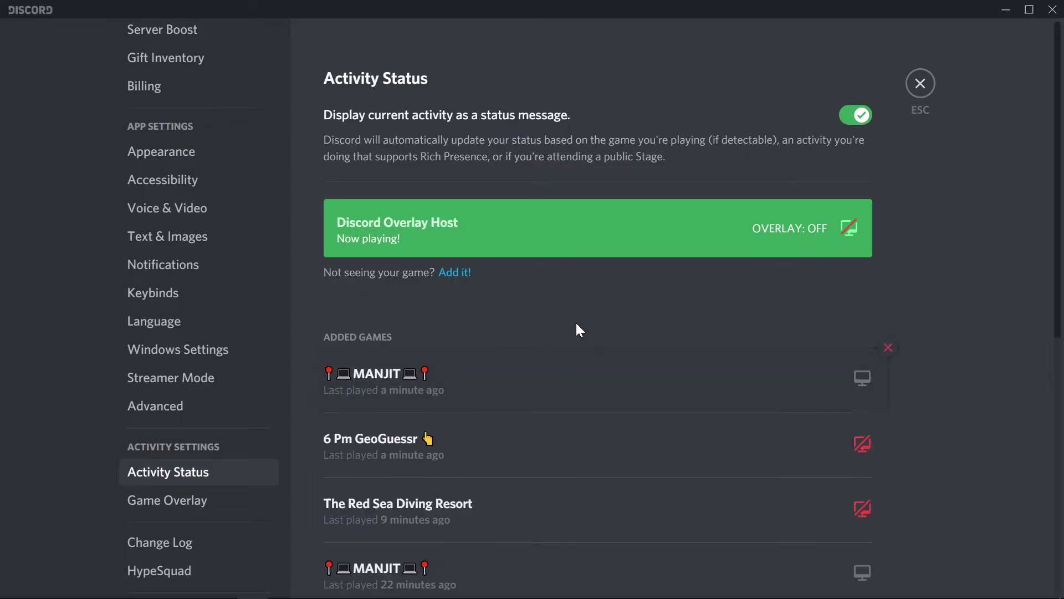
{"action": "left_click", "coordinate": [856, 236]}
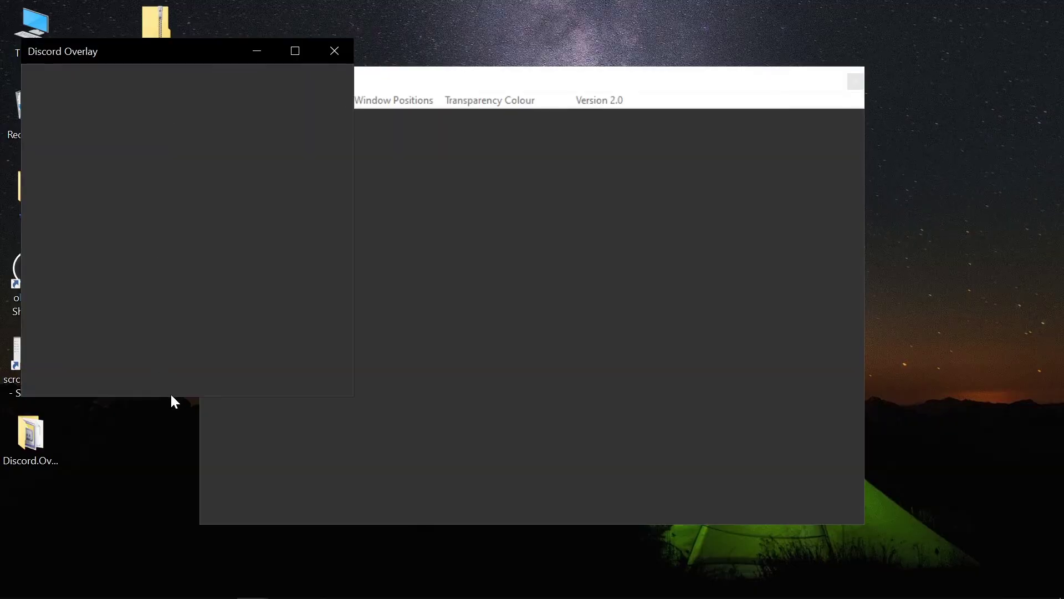
- Make the Discord Overlay window taller and place the Discord Overlay Host window beside it
{"action": "left_click_drag", "start_coordinate": [173, 396], "coordinate": [169, 516]}
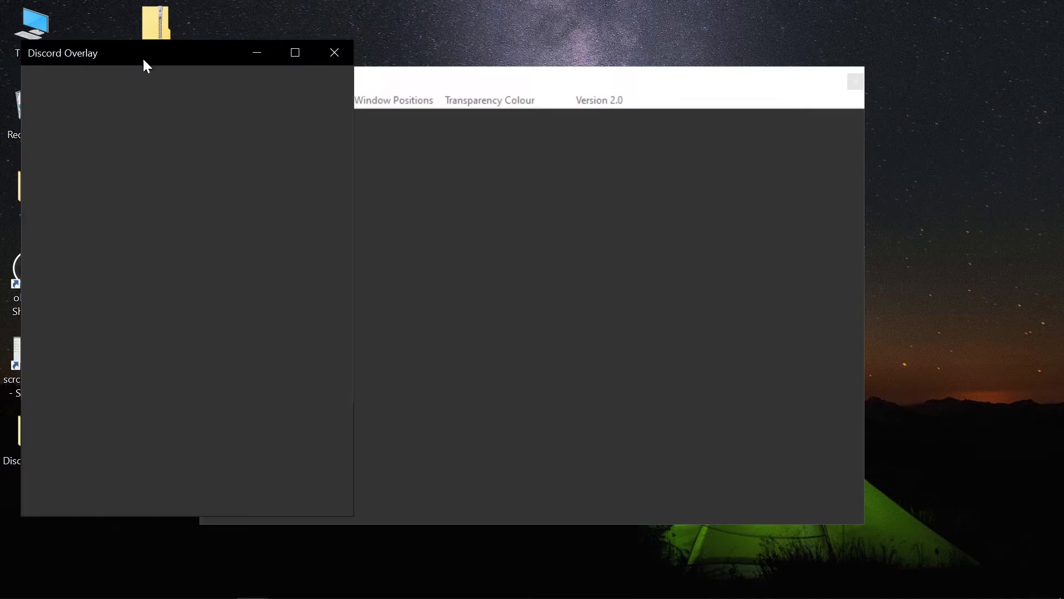
{"action": "left_click", "coordinate": [663, 233]}
{"action": "left_click_drag", "start_coordinate": [516, 80], "coordinate": [679, 60]}
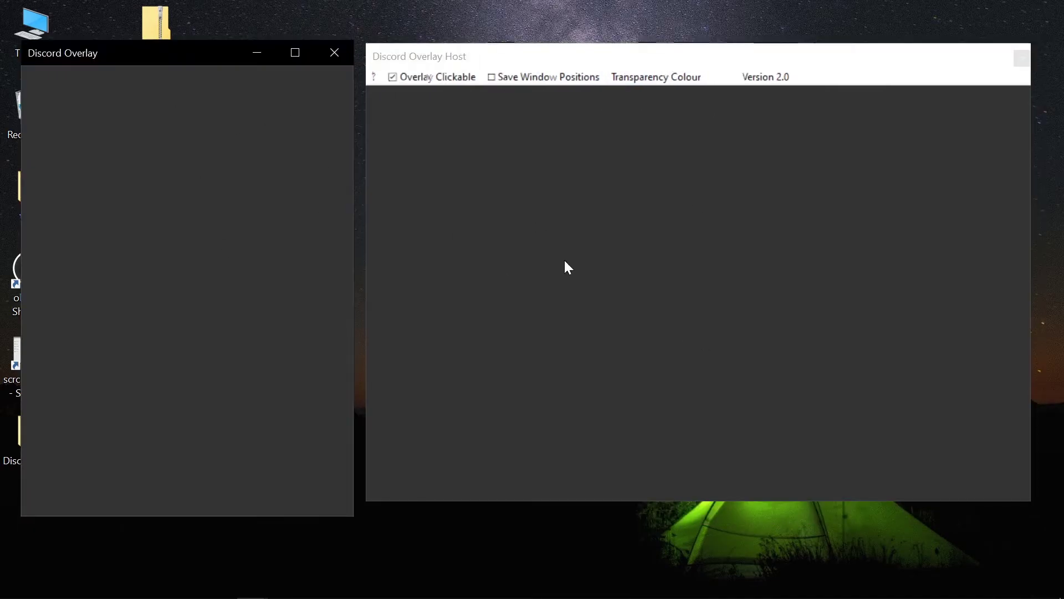
{"action": "left_click_drag", "start_coordinate": [531, 55], "coordinate": [531, 66]}
{"action": "left_click", "coordinate": [198, 181]}
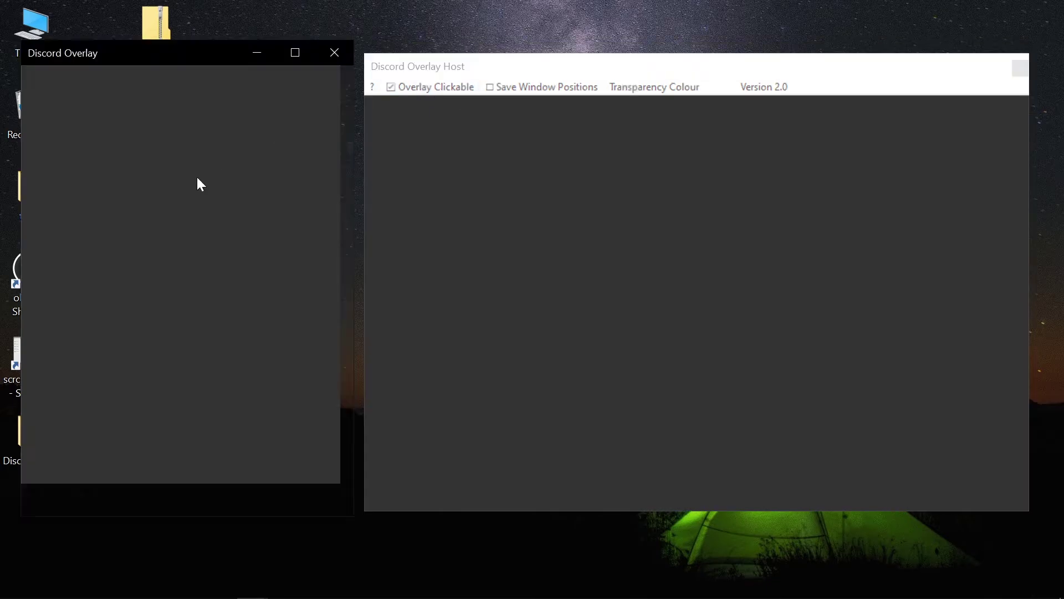
{"action": "left_click", "coordinate": [500, 201]}
{"action": "left_click", "coordinate": [217, 192]}
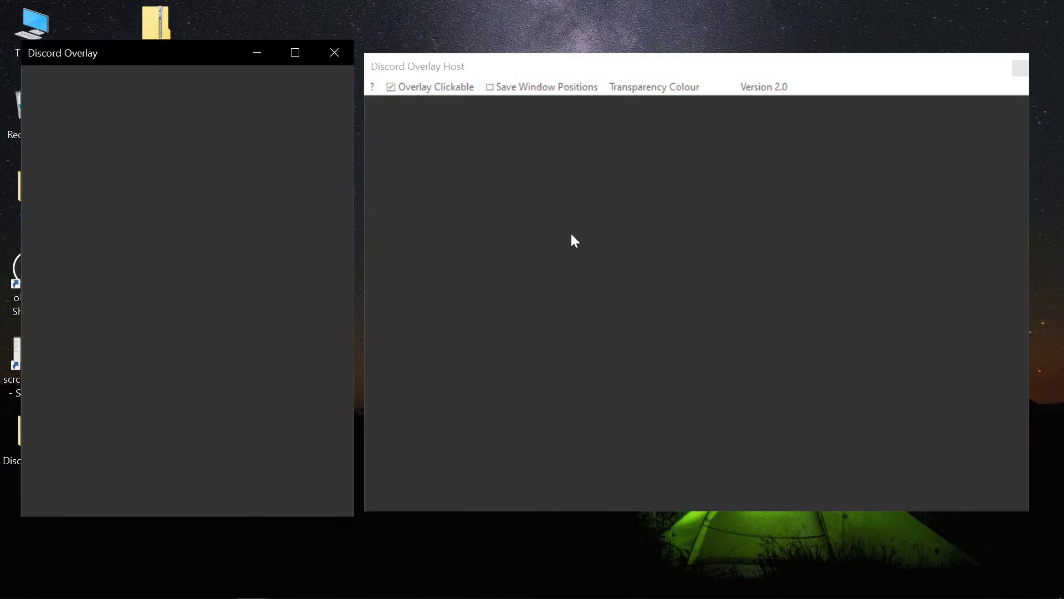
{"action": "left_click_drag", "start_coordinate": [495, 75], "coordinate": [503, 71]}
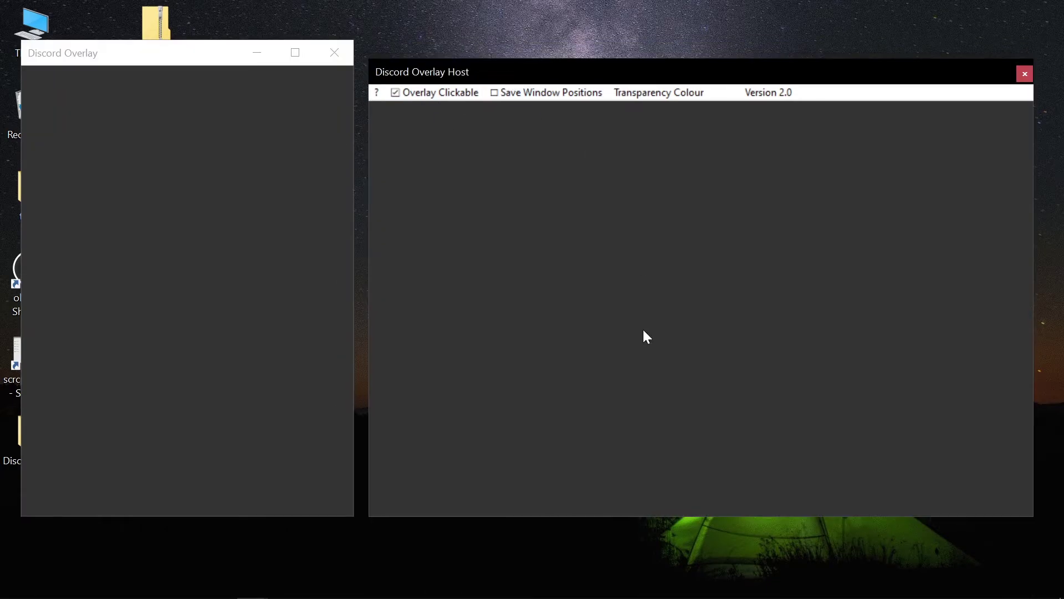
{"action": "mouse_move", "coordinate": [1056, 593]}
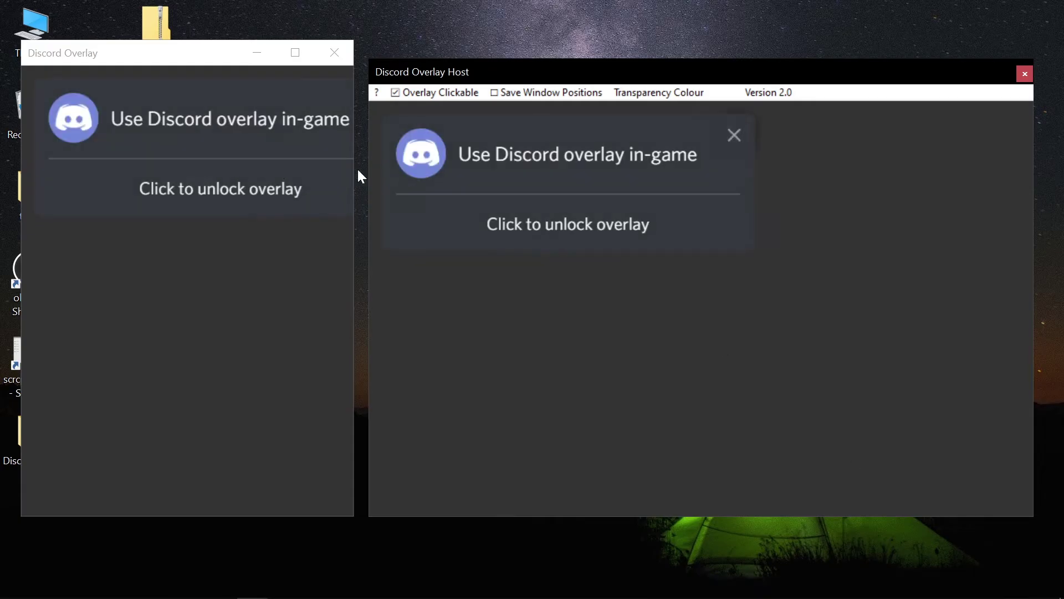
- Widen the Discord Overlay window to fit the whole overlay notification and move the Host window farther from it
{"action": "left_click_drag", "start_coordinate": [354, 264], "coordinate": [438, 261]}
{"action": "left_click_drag", "start_coordinate": [220, 58], "coordinate": [213, 56]}
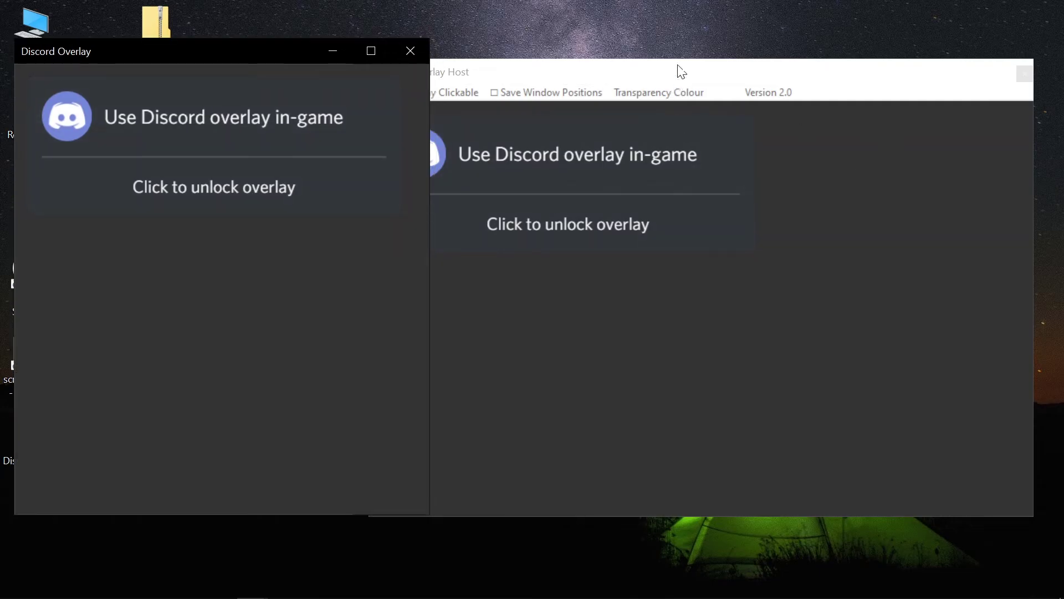
{"action": "left_click_drag", "start_coordinate": [681, 72], "coordinate": [736, 45]}
- Close the Discord Overlay window and open the compatibility properties of Discord Overlay.exe in the Discord.Overlay_2.0_2 folder
{"action": "left_click", "coordinate": [410, 50]}
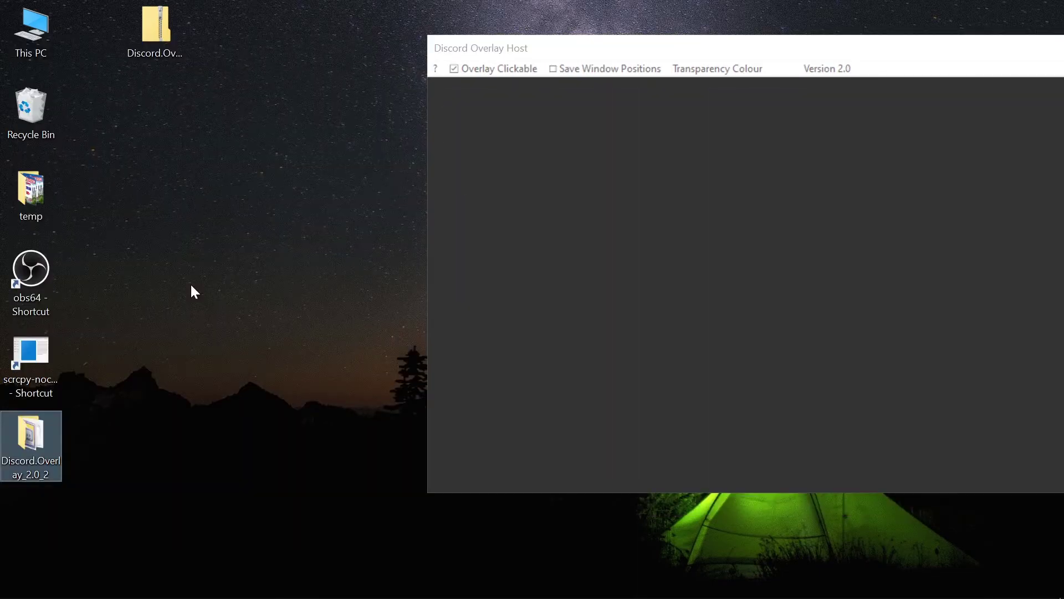
{"action": "double_click", "coordinate": [32, 454]}
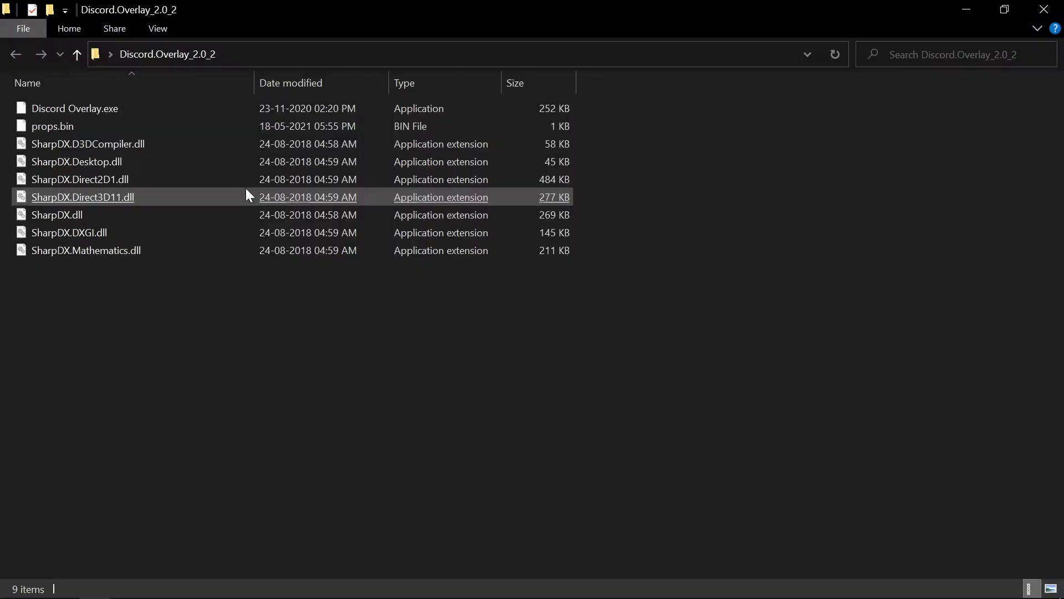
{"action": "right_click", "coordinate": [86, 112]}
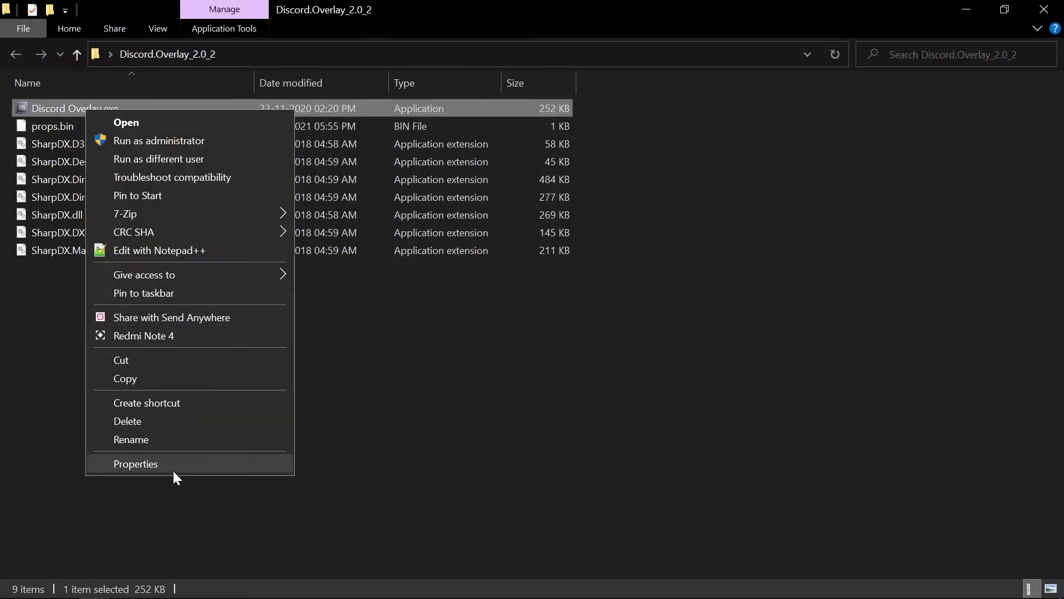
{"action": "left_click", "coordinate": [172, 467]}
{"action": "left_click", "coordinate": [174, 147]}
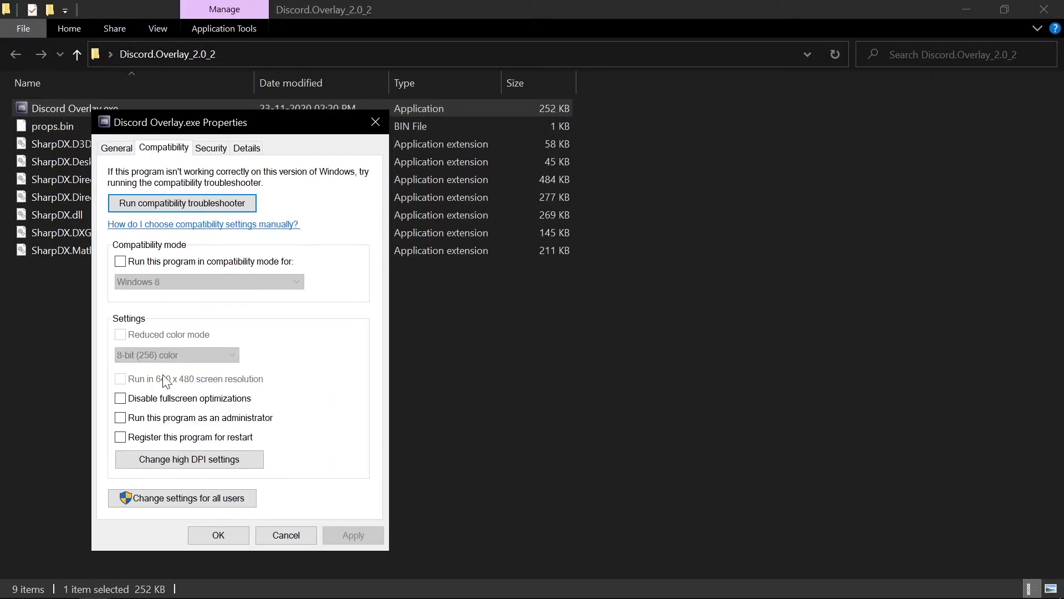
- Override the high DPI scaling behavior of Discord Overlay.exe for all users, with scaling performed by Application
{"action": "left_click", "coordinate": [183, 497]}
{"action": "left_click", "coordinate": [233, 476]}
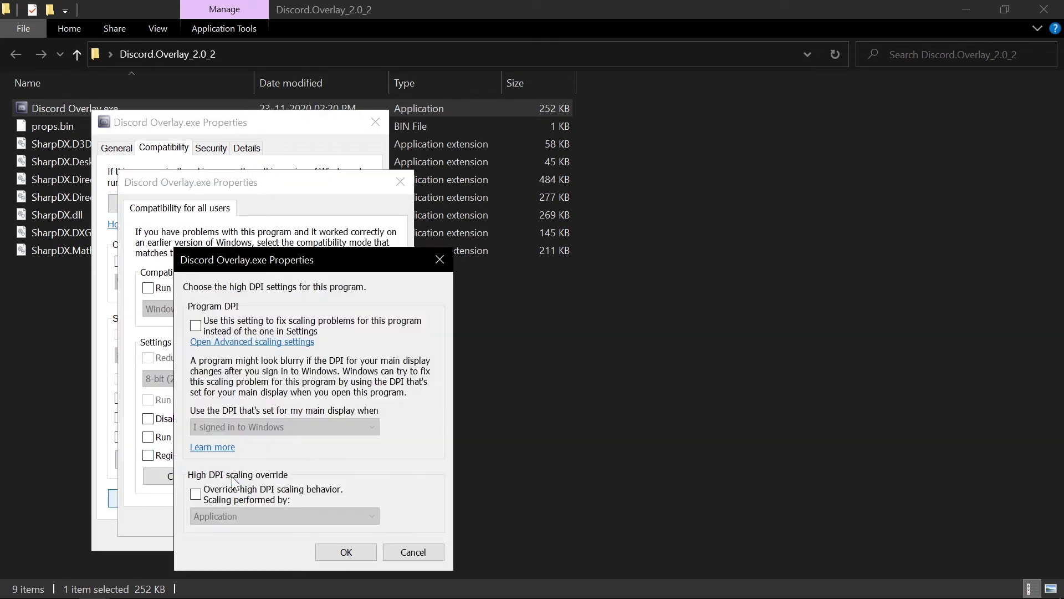
{"action": "left_click", "coordinate": [240, 496]}
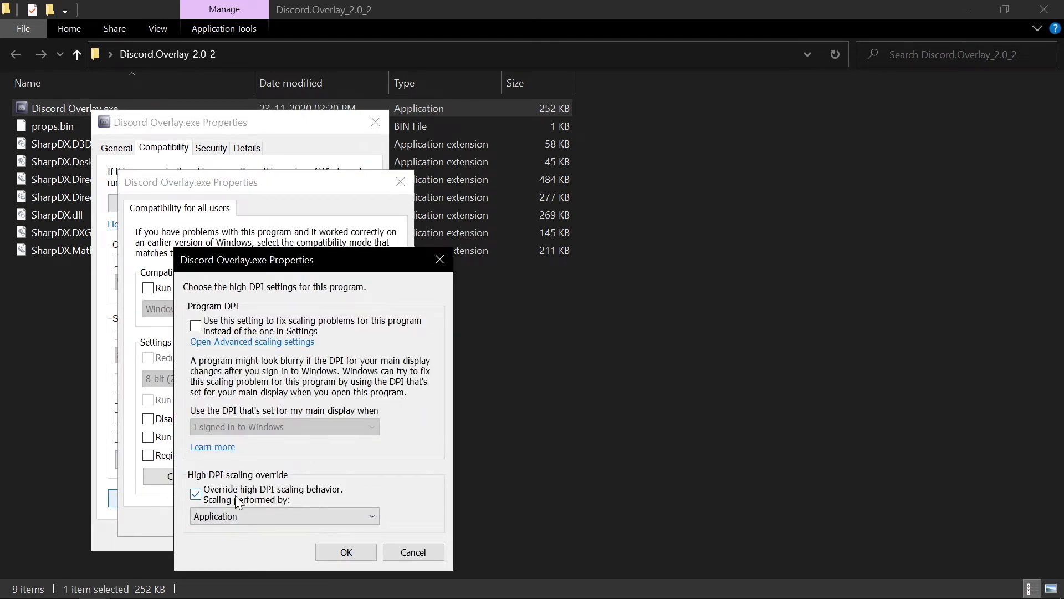
{"action": "left_click", "coordinate": [346, 551]}
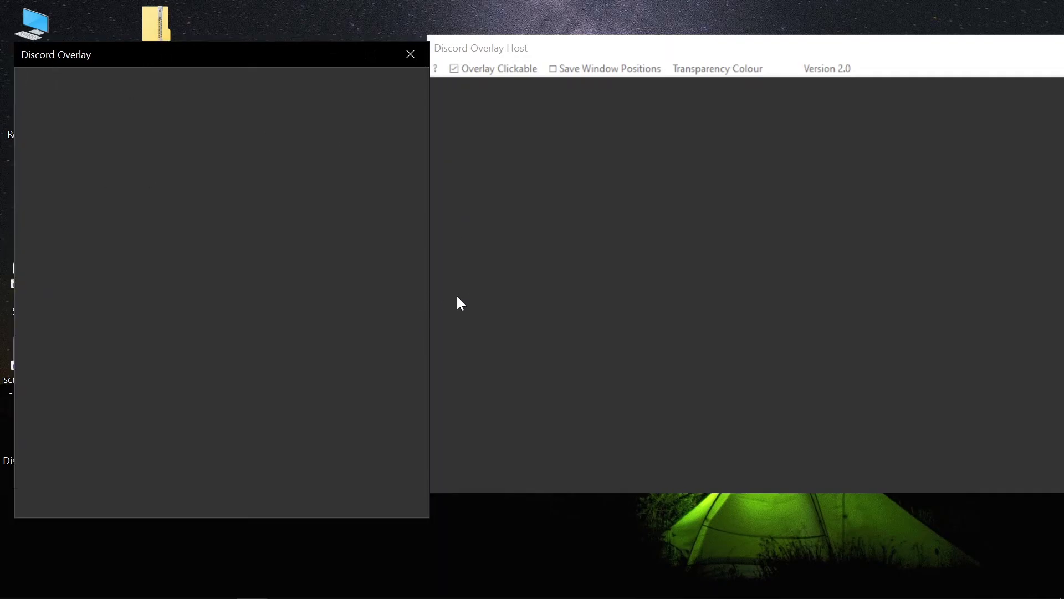
- Move the Discord Overlay Host window over the Discord Overlay window and minimize the Discord Overlay window
{"action": "left_click_drag", "start_coordinate": [793, 52], "coordinate": [699, 50]}
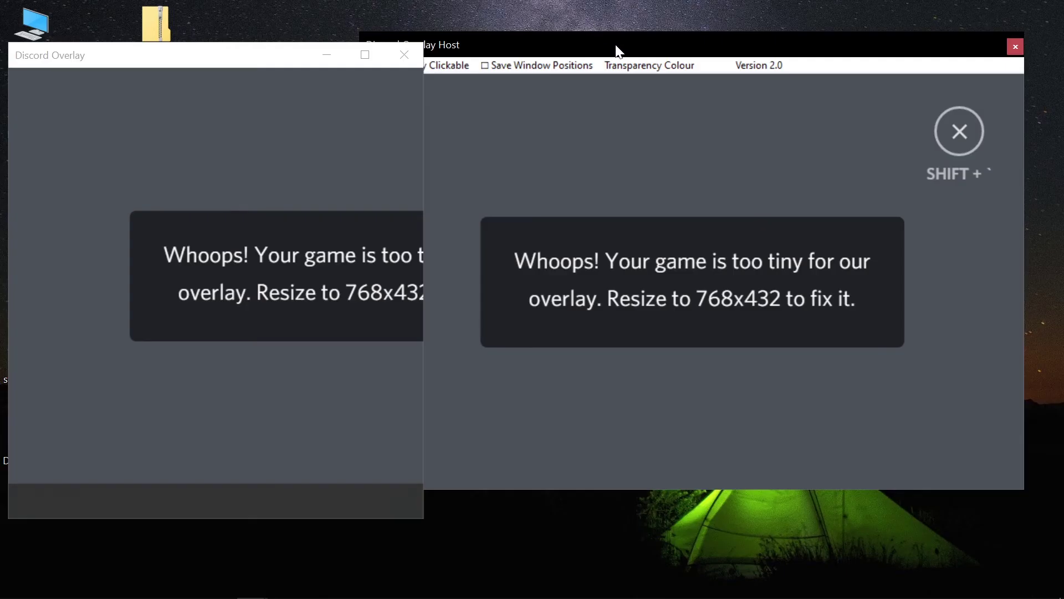
{"action": "left_click_drag", "start_coordinate": [619, 51], "coordinate": [579, 40]}
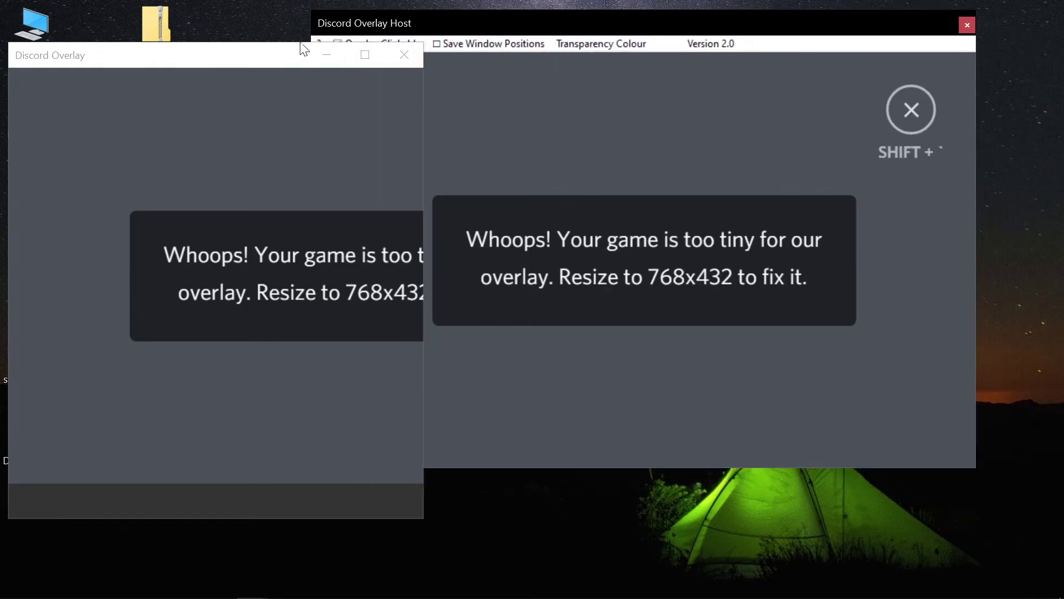
{"action": "left_click", "coordinate": [328, 58]}
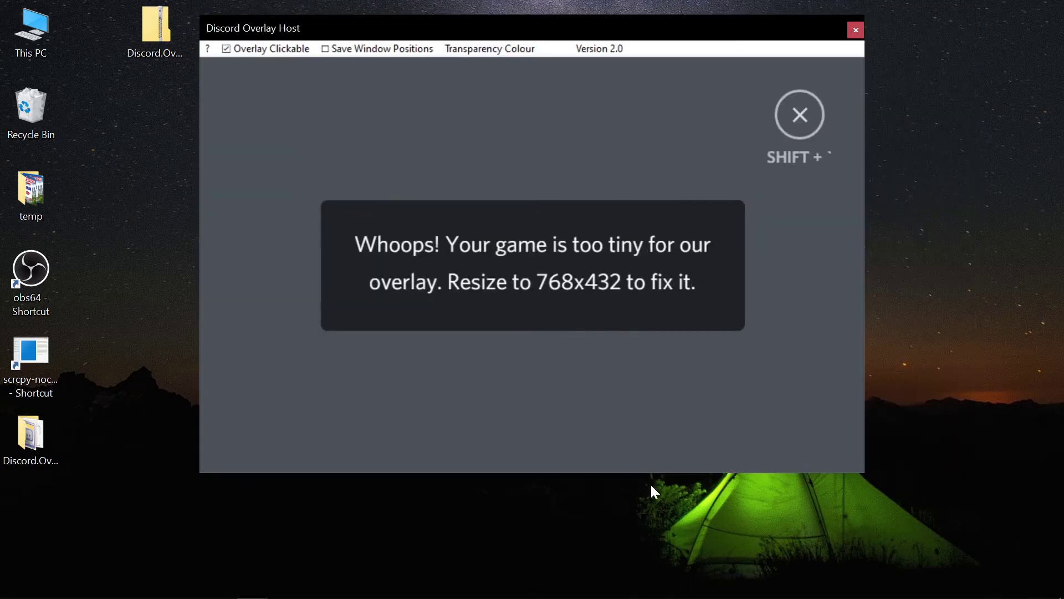
- Enlarge the Discord Overlay Host window to nearly the whole screen to meet the overlay's 768x432 minimum size
{"action": "left_click_drag", "start_coordinate": [671, 480], "coordinate": [671, 548]}
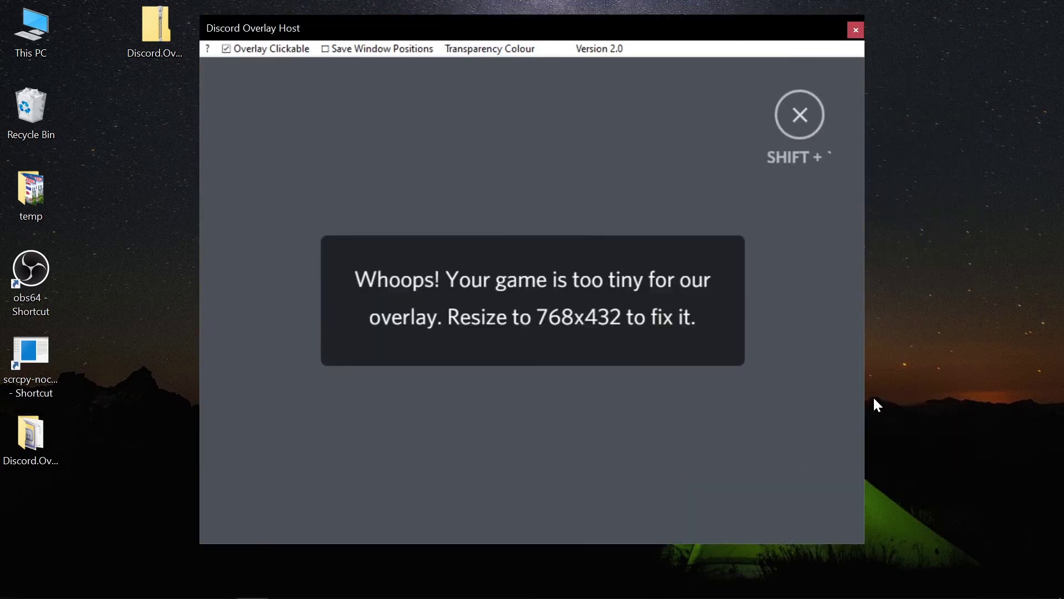
{"action": "left_click_drag", "start_coordinate": [866, 389], "coordinate": [1058, 409]}
{"action": "left_click_drag", "start_coordinate": [920, 543], "coordinate": [915, 598]}
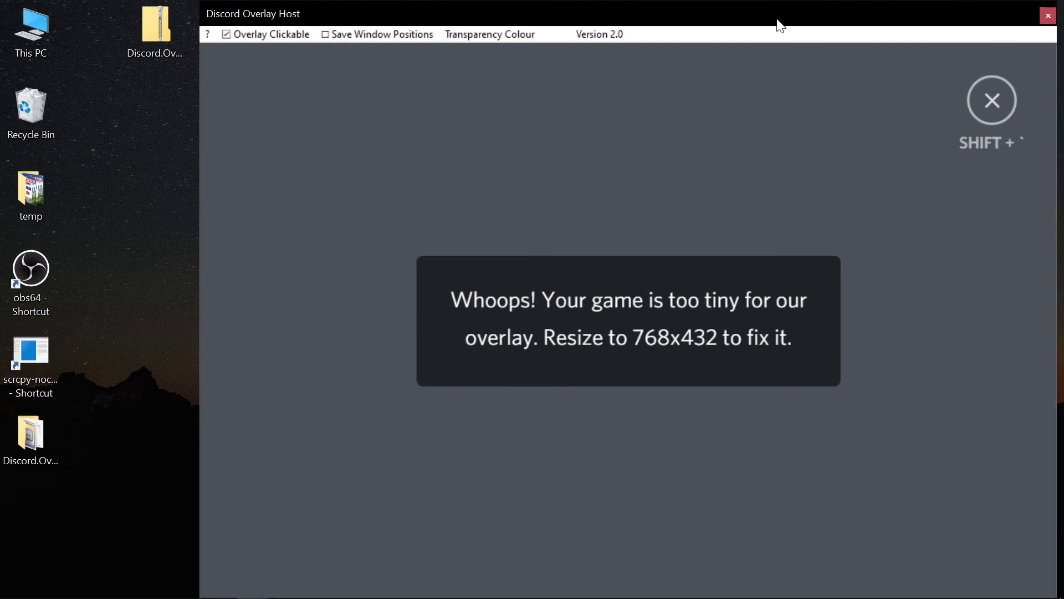
{"action": "left_click_drag", "start_coordinate": [780, 25], "coordinate": [653, 7]}
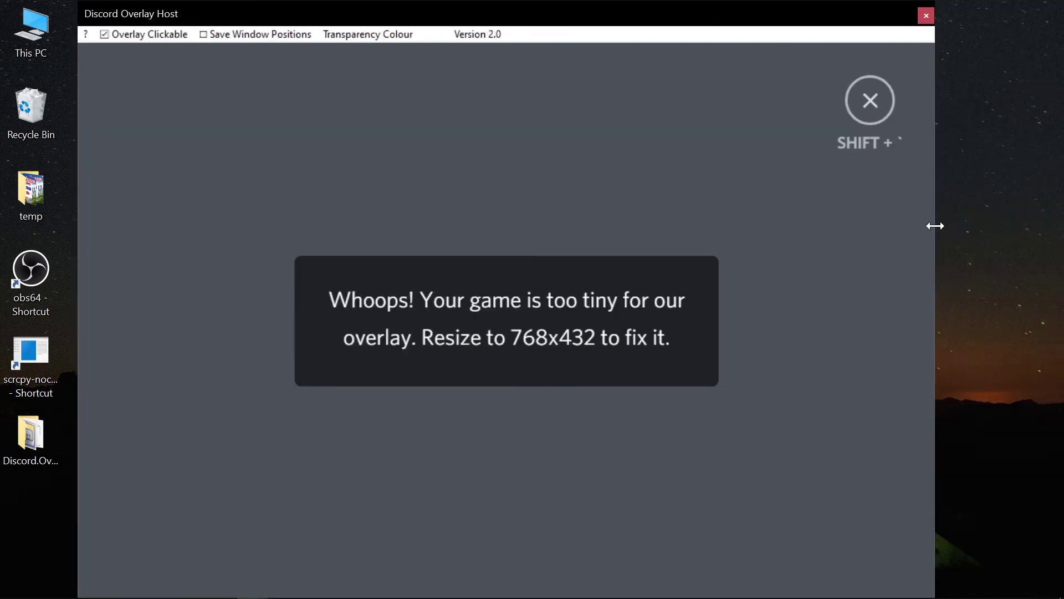
{"action": "left_click_drag", "start_coordinate": [933, 225], "coordinate": [1059, 238]}
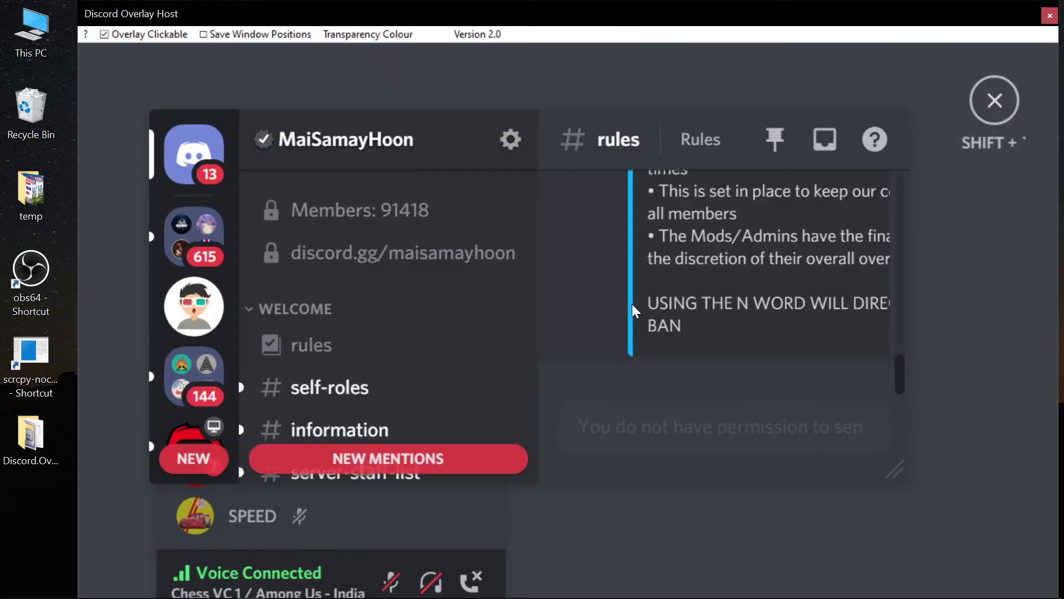
- Switch to the Discord Overlay window and lock the overlay so only the voice widget shows
{"action": "key", "text": "alt+Tab"}
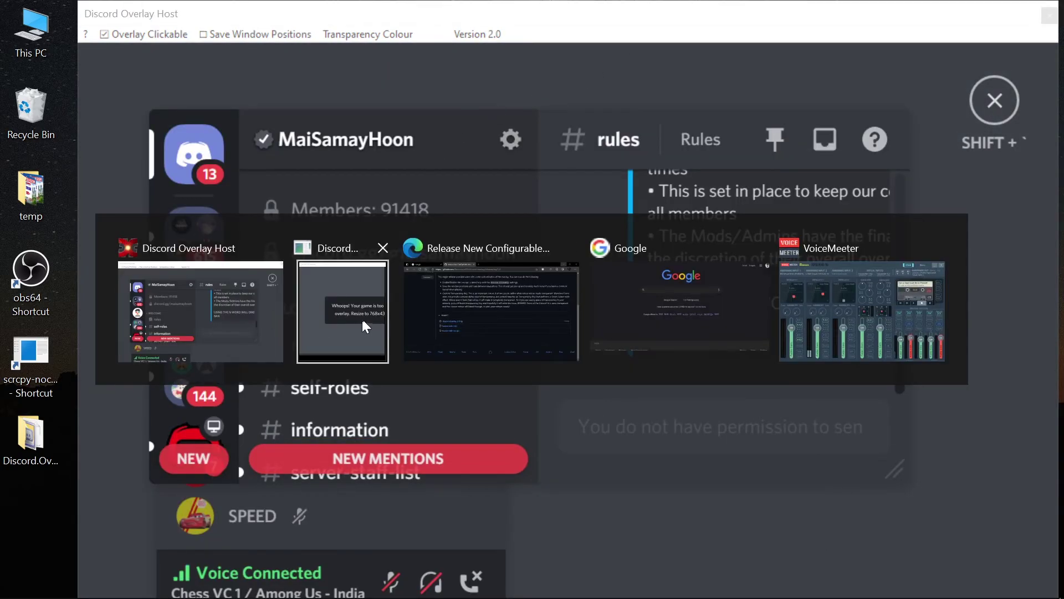
{"action": "left_click", "coordinate": [362, 317]}
{"action": "key", "text": "shift+grave"}
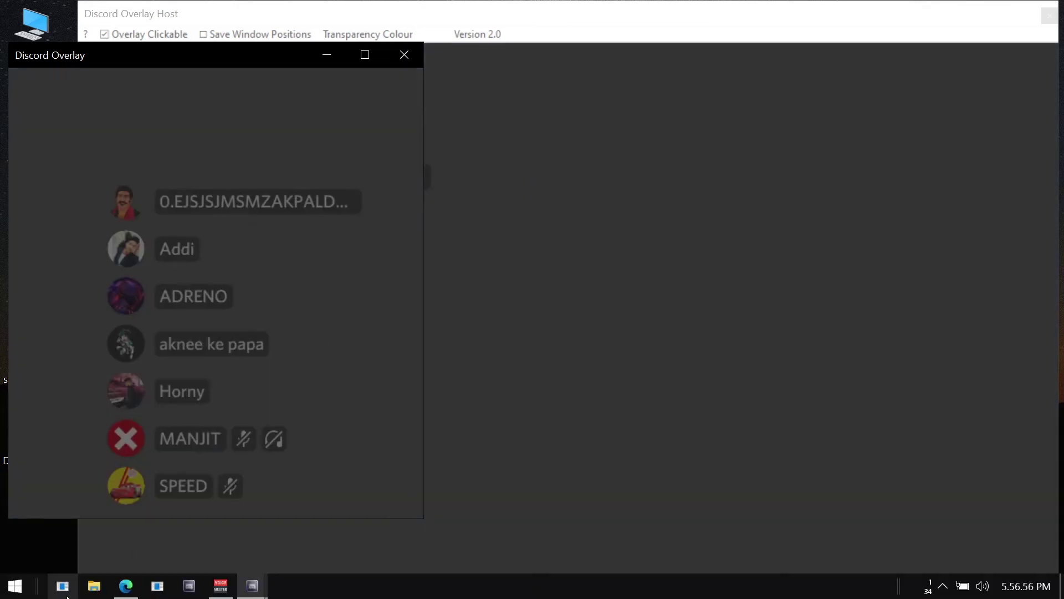
- Switch to the browser to check the voice overlay over the GitHub release page, and minimize the browser
{"action": "left_click", "coordinate": [126, 586]}
{"action": "scroll", "coordinate": [177, 218], "scroll_direction": "up", "scroll_amount": 4}
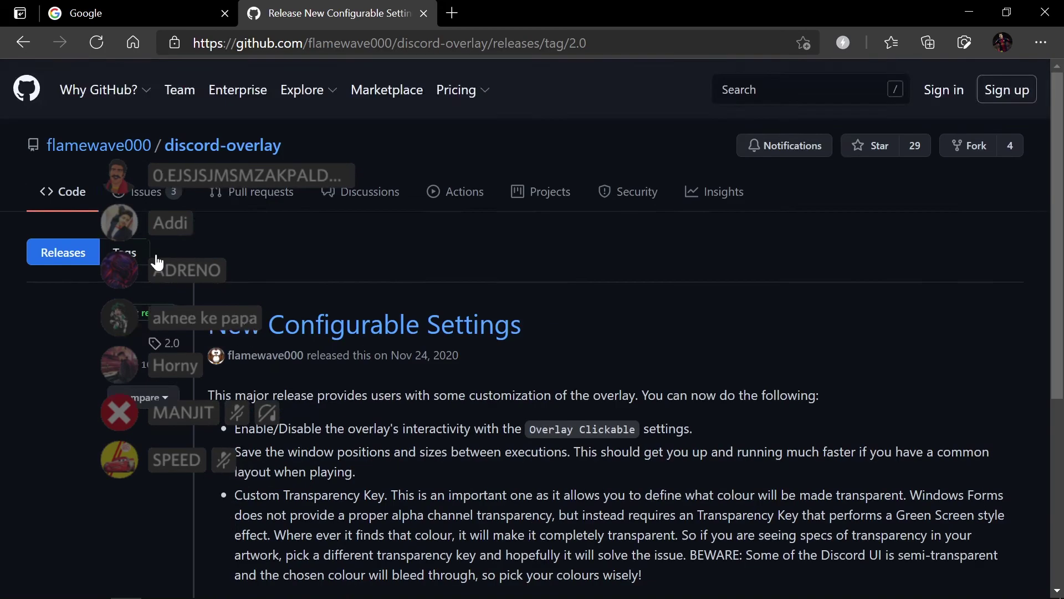
{"action": "scroll", "coordinate": [171, 262], "scroll_direction": "up", "scroll_amount": 3}
{"action": "left_click", "coordinate": [979, 6]}
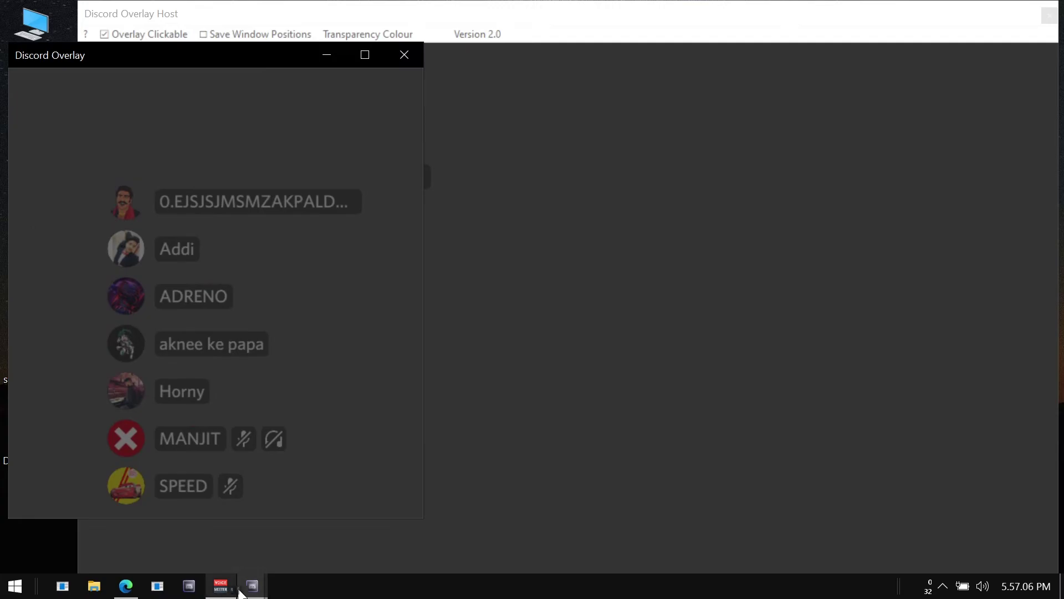
- Close Discord Overlay, relaunch Discord Overlay.exe from the Discord.Overlay_2.0_2 folder and close the folder window
{"action": "right_click", "coordinate": [261, 582]}
{"action": "left_click", "coordinate": [263, 554]}
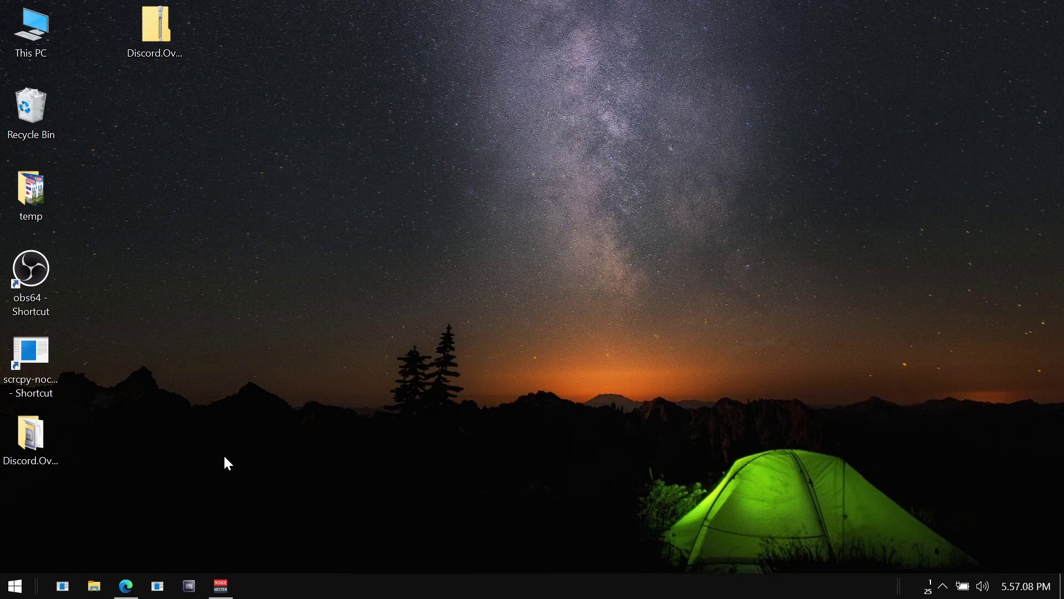
{"action": "key", "text": "Return"}
{"action": "double_click", "coordinate": [61, 107]}
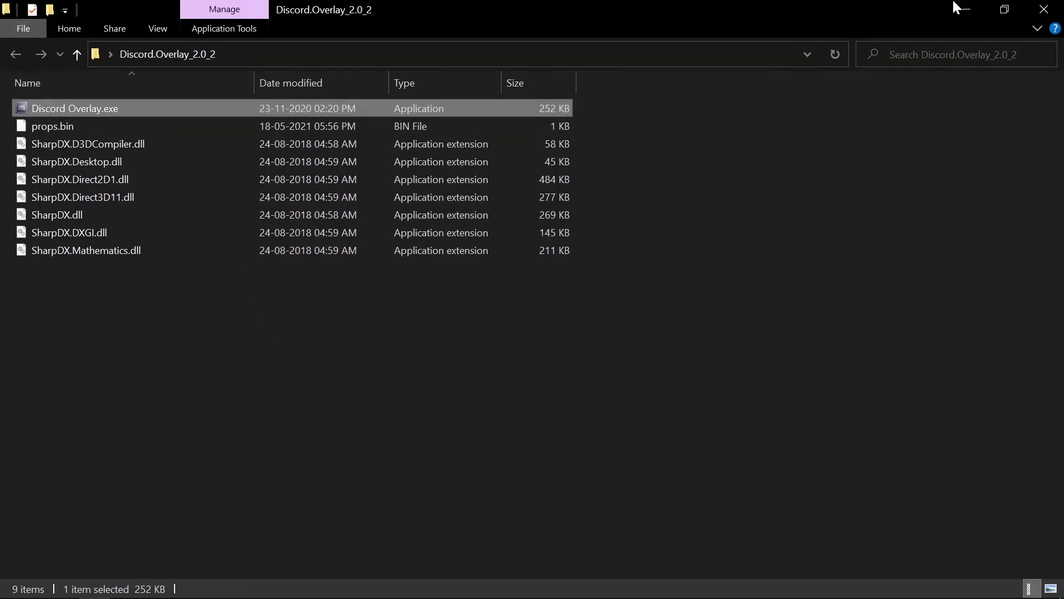
{"action": "left_click", "coordinate": [1038, 8]}
- Place a tall, narrow Discord Overlay window at the edge of the desktop and enlarge the Discord Overlay Host window beside it
{"action": "left_click_drag", "start_coordinate": [484, 191], "coordinate": [98, 115]}
{"action": "left_click_drag", "start_coordinate": [127, 327], "coordinate": [52, 522]}
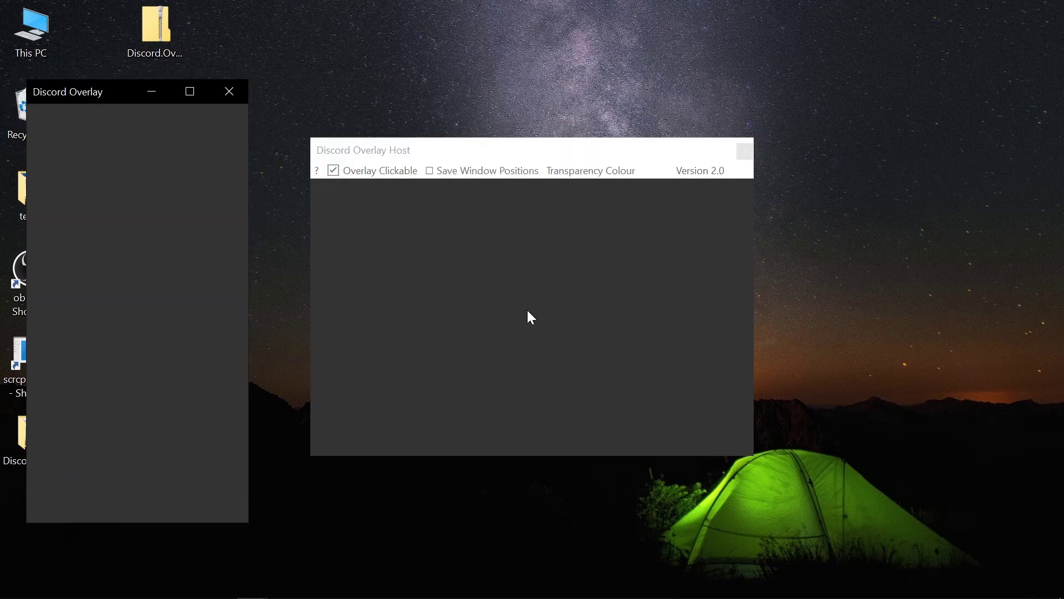
{"action": "left_click_drag", "start_coordinate": [754, 278], "coordinate": [915, 283]}
{"action": "left_click_drag", "start_coordinate": [798, 460], "coordinate": [805, 547]}
{"action": "left_click_drag", "start_coordinate": [677, 153], "coordinate": [655, 80]}
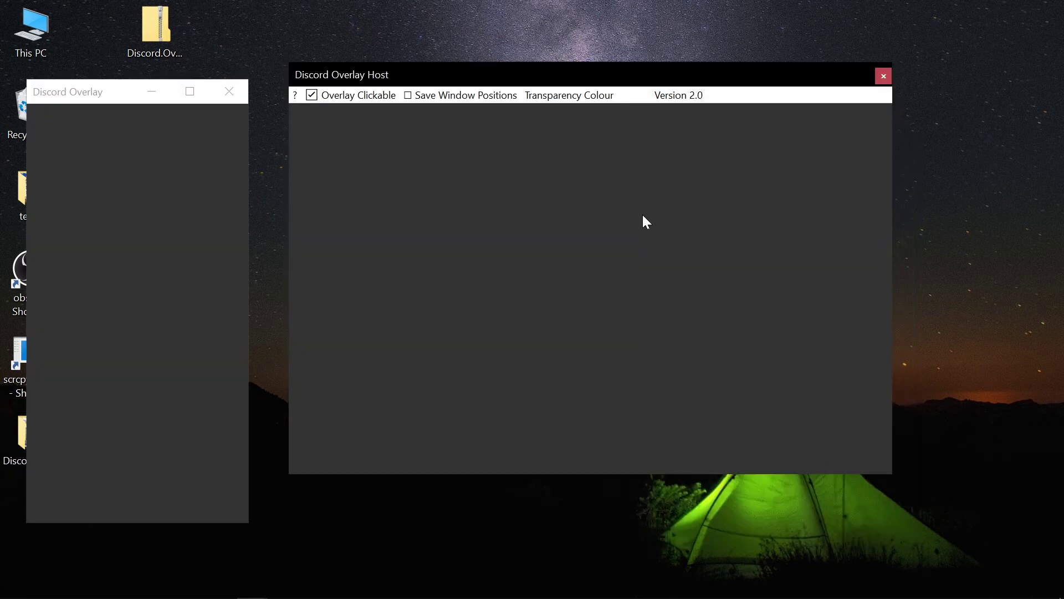
{"action": "left_click_drag", "start_coordinate": [892, 267], "coordinate": [958, 275]}
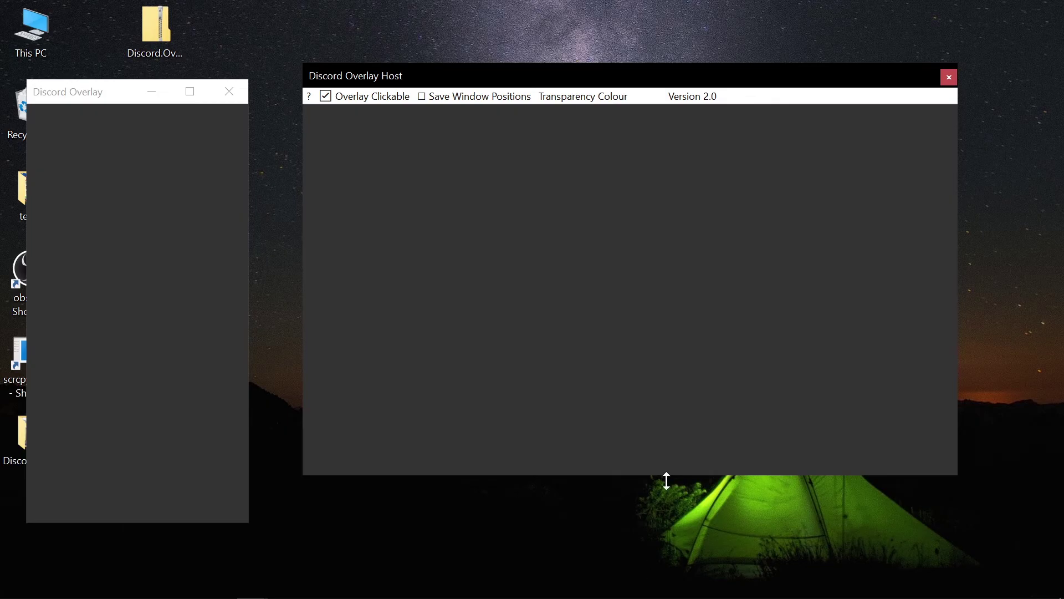
{"action": "left_click_drag", "start_coordinate": [665, 475], "coordinate": [667, 509]}
- Bring up Discord from the background and minimize it, and unlock and relock its in-game overlay
{"action": "mouse_move", "coordinate": [324, 593]}
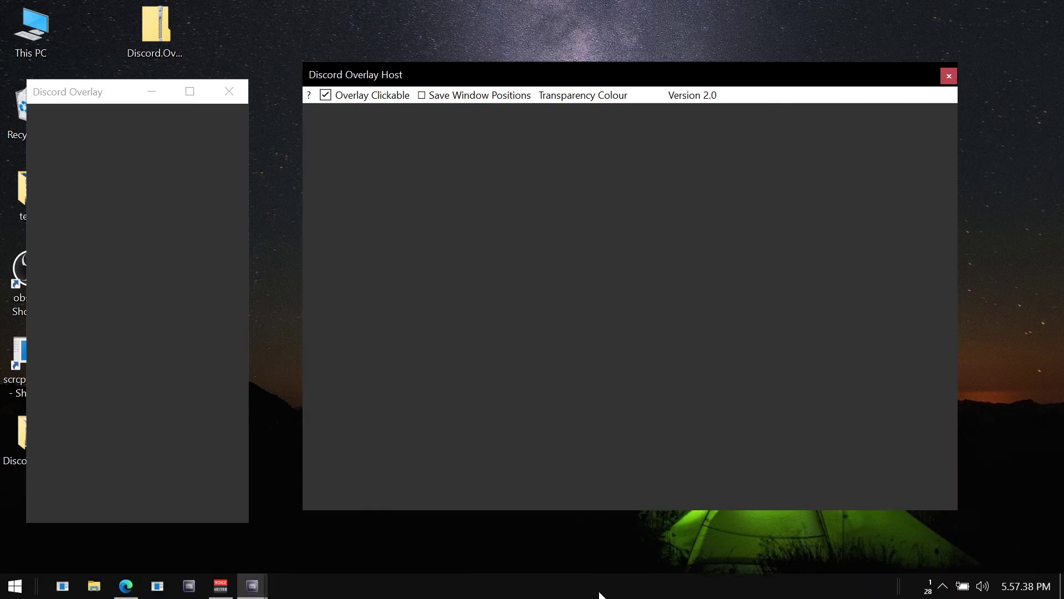
{"action": "left_click", "coordinate": [942, 586]}
{"action": "left_click", "coordinate": [942, 529]}
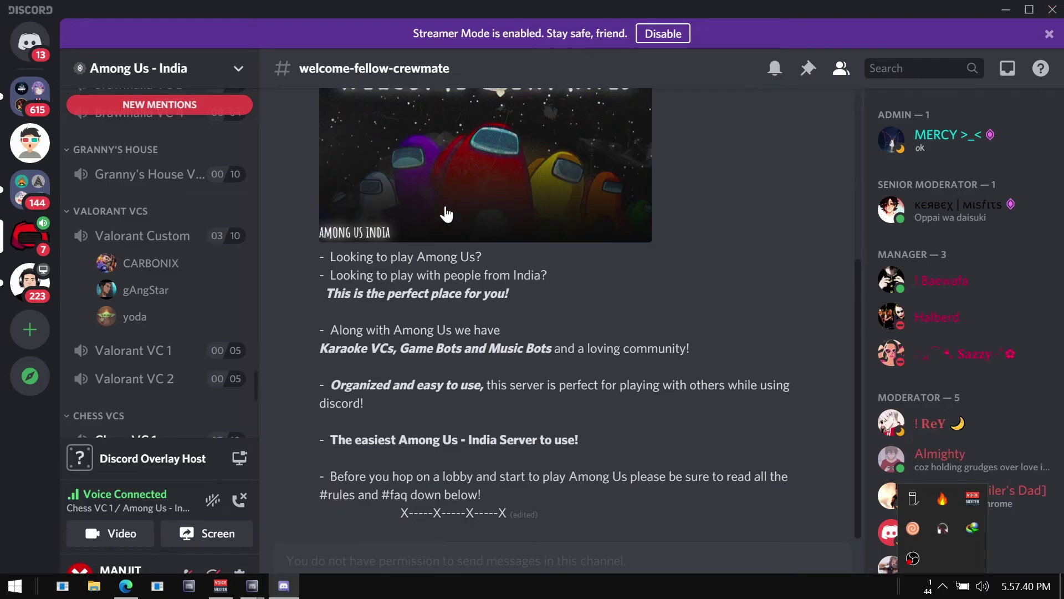
{"action": "left_click", "coordinate": [1005, 10]}
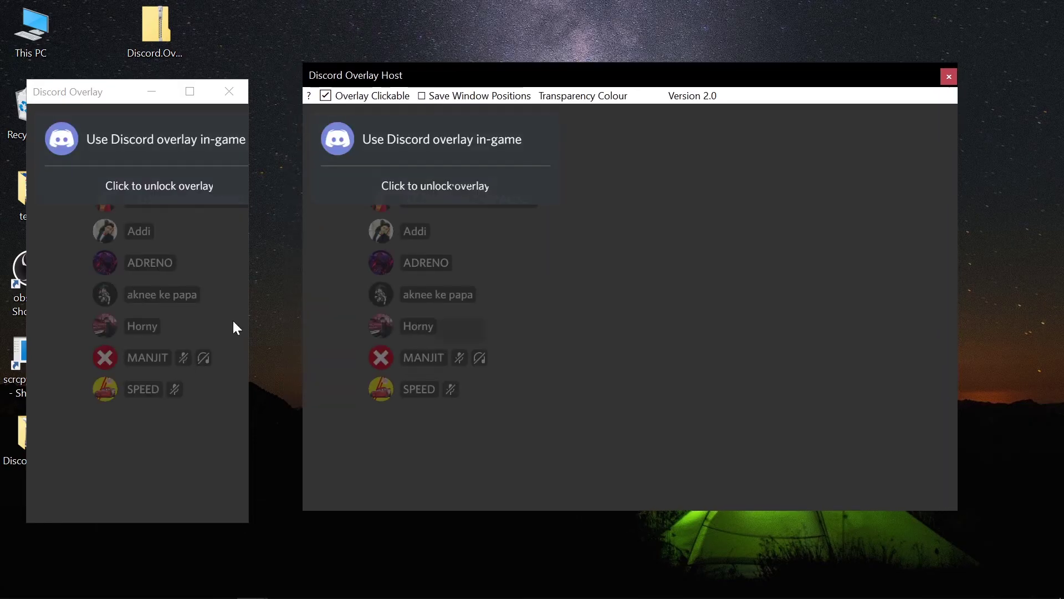
{"action": "key", "text": "shift+grave"}
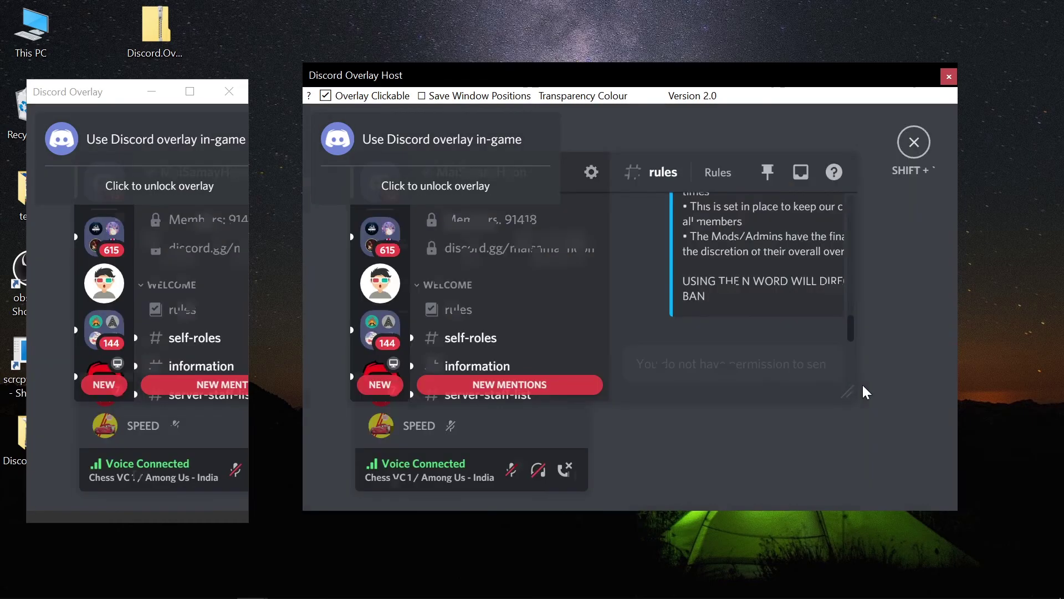
{"action": "key", "text": "shift+grave"}
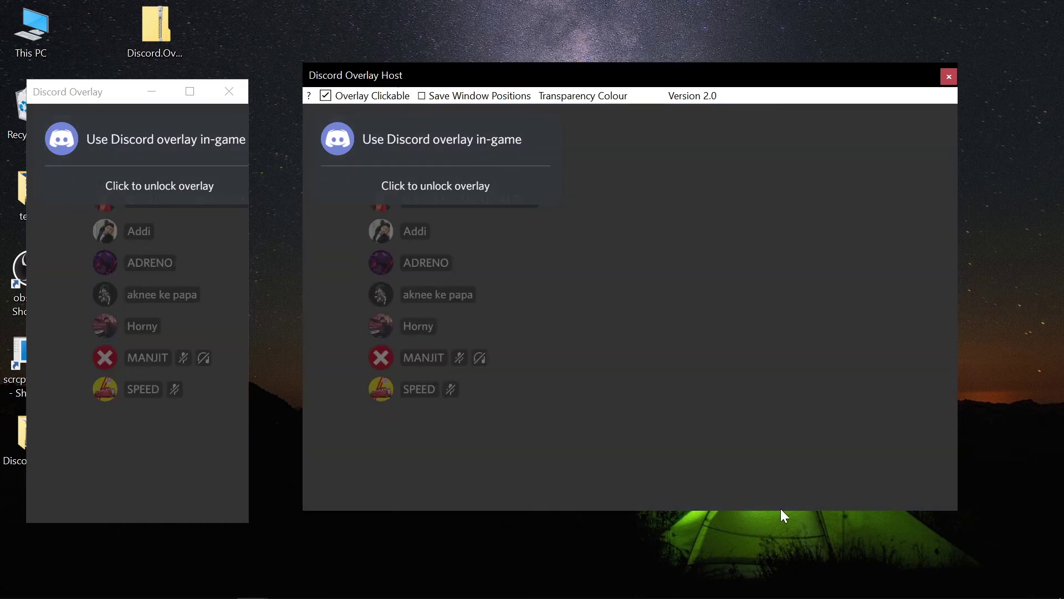
- Shrink the Host window slightly, widen the Discord Overlay window to fit the full voice list and move it up
{"action": "left_click_drag", "start_coordinate": [785, 511], "coordinate": [777, 465]}
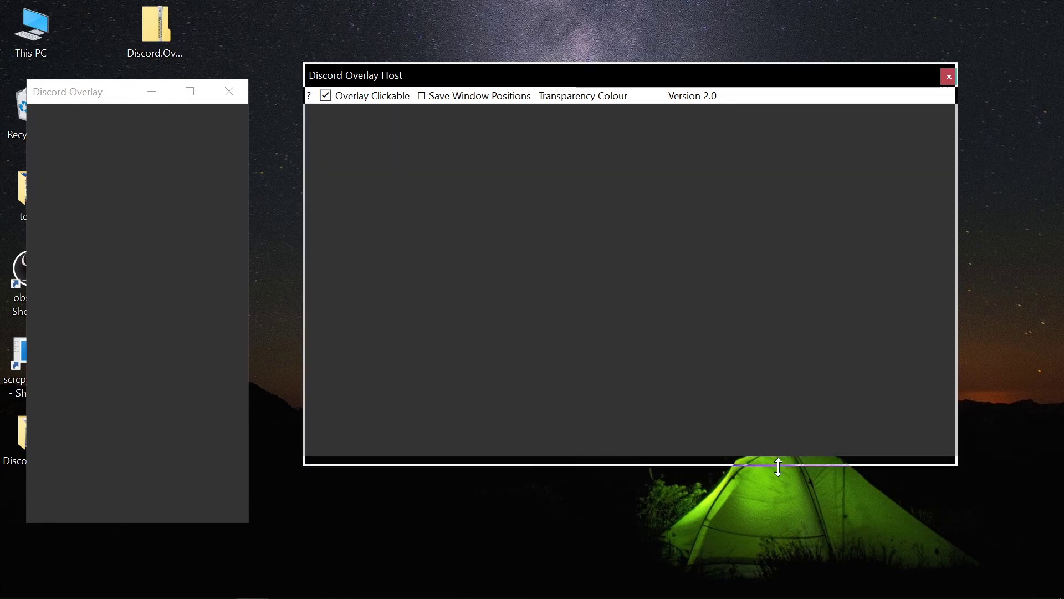
{"action": "mouse_move", "coordinate": [957, 334]}
{"action": "left_mouse_down"}
{"action": "mouse_move", "coordinate": [917, 340]}
{"action": "mouse_move", "coordinate": [942, 339]}
{"action": "left_mouse_up"}
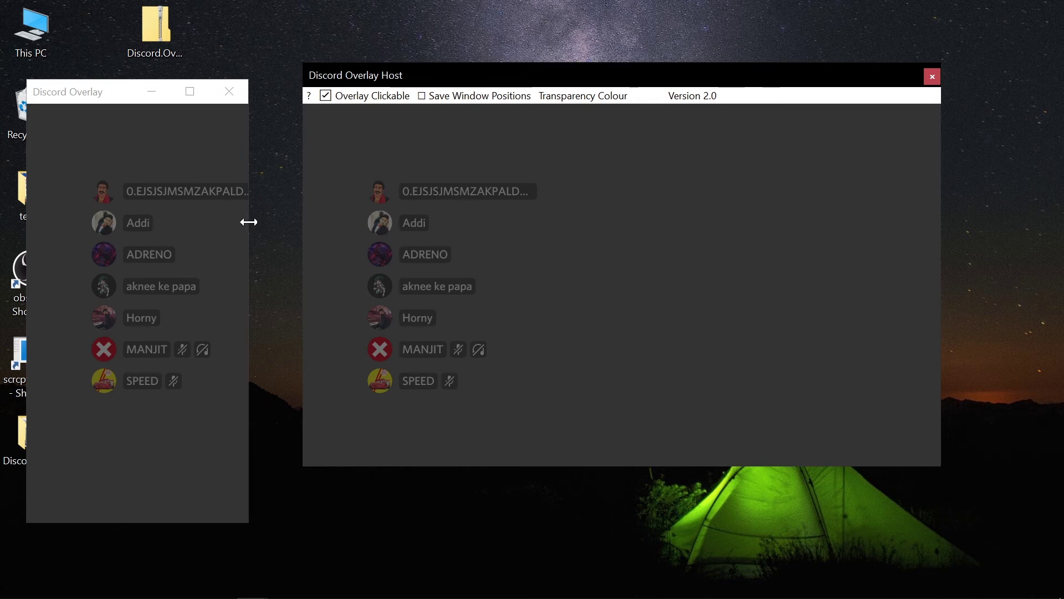
{"action": "left_click_drag", "start_coordinate": [248, 221], "coordinate": [272, 230]}
{"action": "left_click_drag", "start_coordinate": [115, 85], "coordinate": [111, 67]}
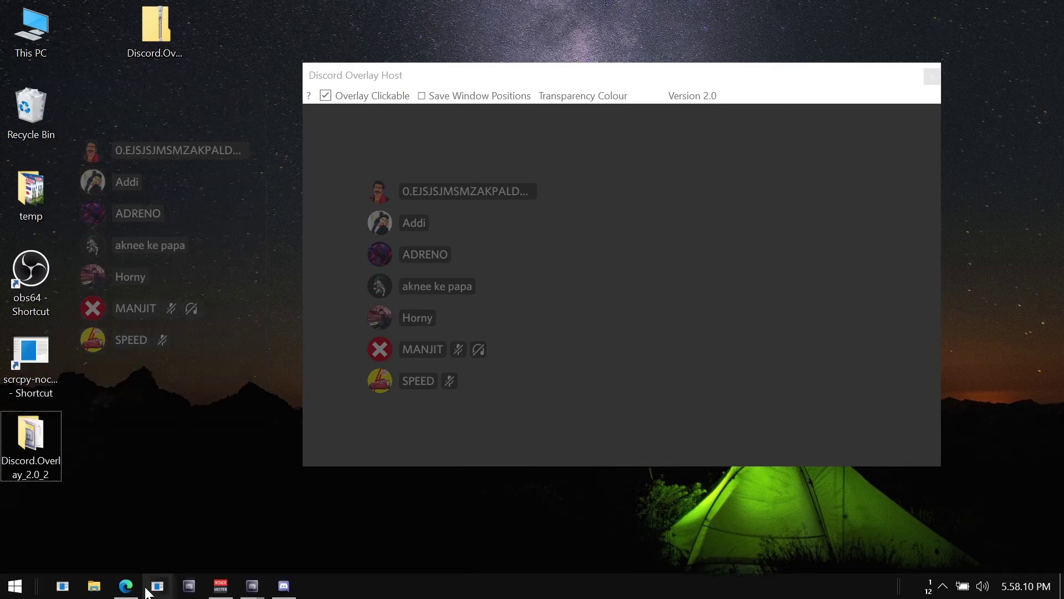
- Switch to the browser to check the voice overlay over its open pages, and return to the desktop
{"action": "left_click", "coordinate": [126, 585]}
{"action": "scroll", "coordinate": [367, 275], "scroll_direction": "down", "scroll_amount": 5}
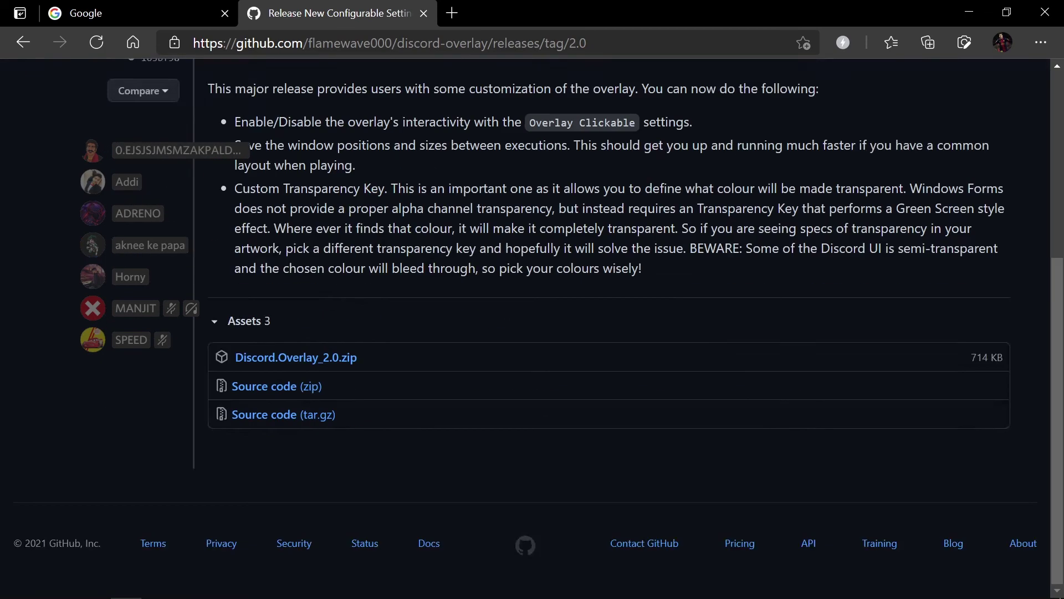
{"action": "key", "text": "ctrl+Tab"}
{"action": "key", "text": "super+d"}
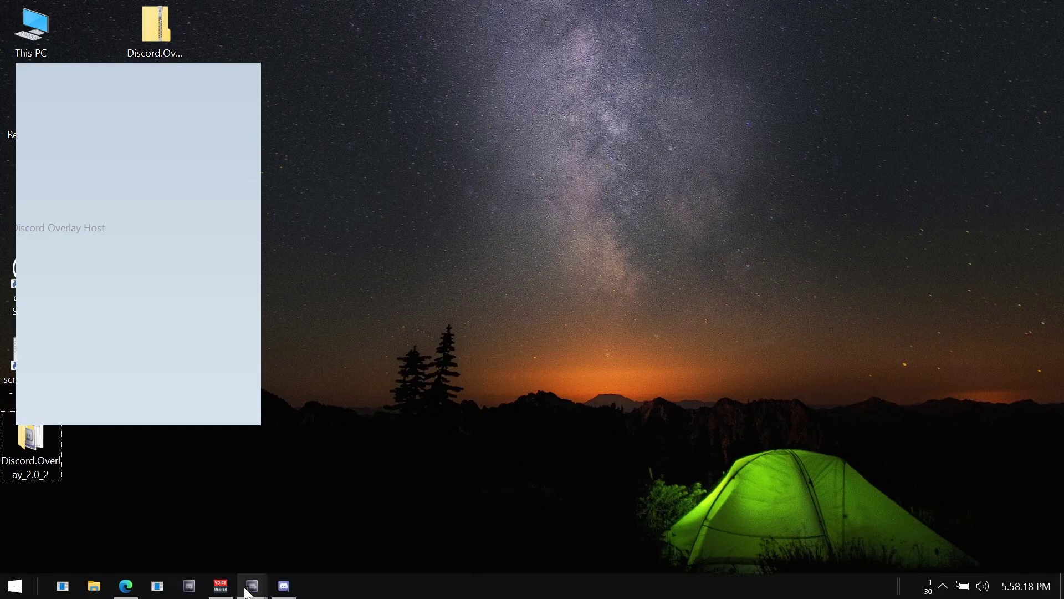
- Try to bring back the Discord Overlay Host window and dismiss the DirectX Host error
{"action": "left_click", "coordinate": [252, 586]}
{"action": "left_click", "coordinate": [355, 530]}
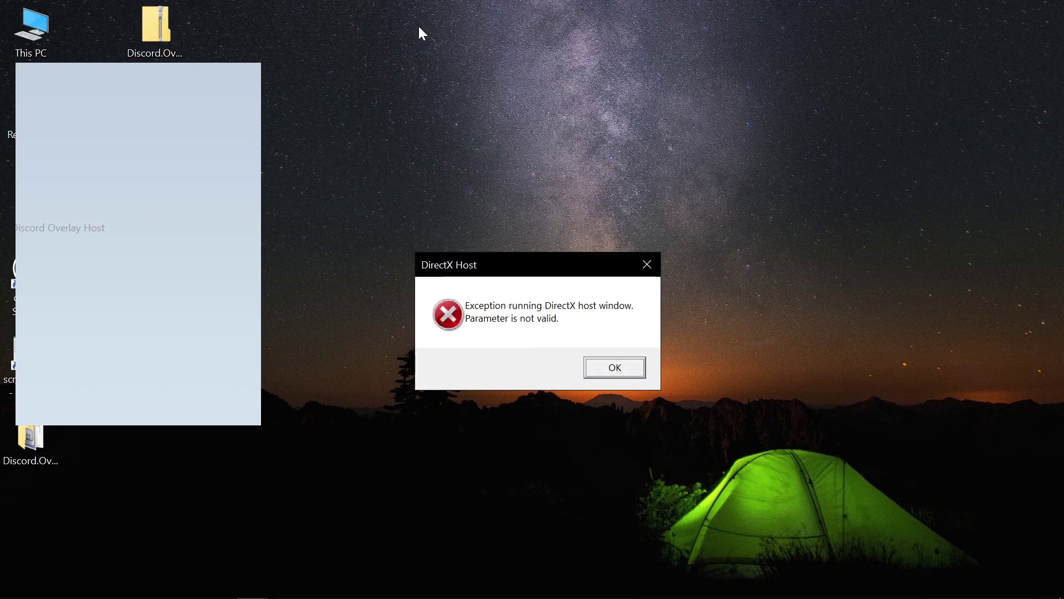
{"action": "left_click", "coordinate": [626, 368]}
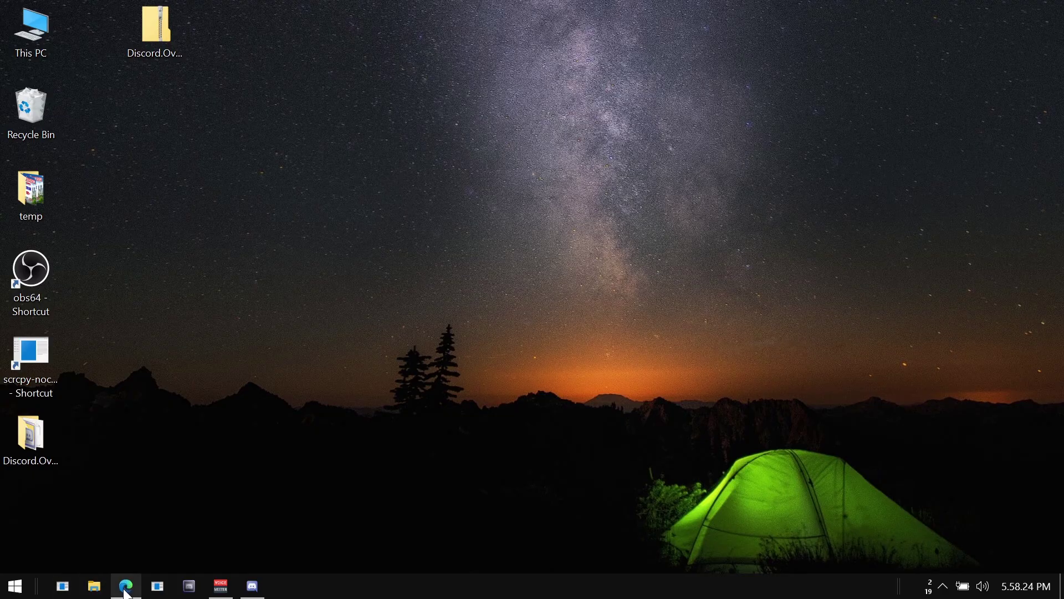
{"action": "left_click", "coordinate": [125, 586]}
{"action": "left_click", "coordinate": [126, 585]}
{"action": "right_click", "coordinate": [258, 206]}
{"action": "left_click", "coordinate": [155, 505]}
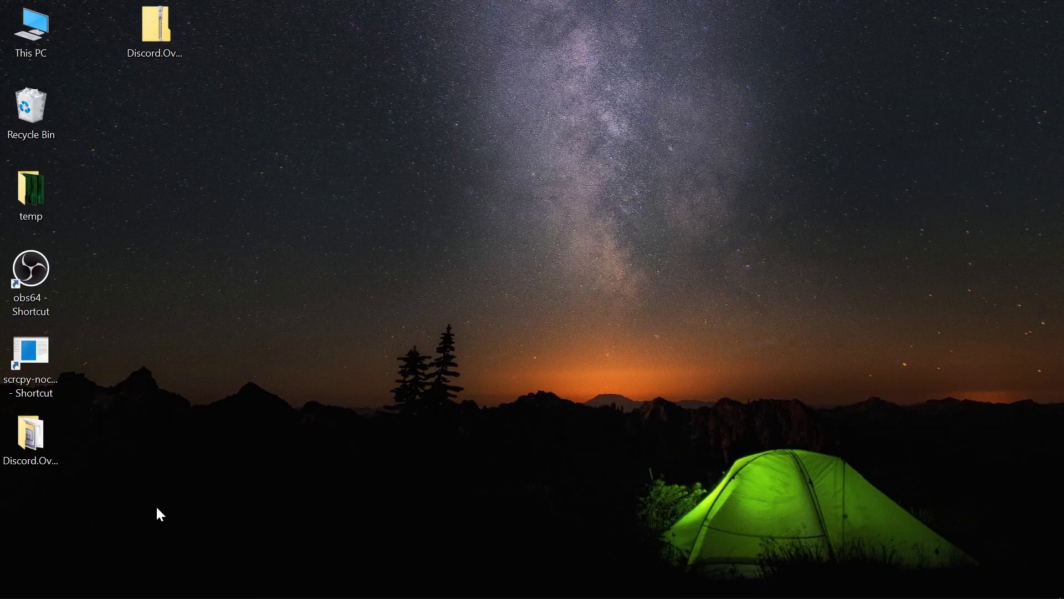
- Open the Discord.Overlay_2.0_2 folder to locate the props.bin file and minimize the folder window
{"action": "double_click", "coordinate": [31, 440]}
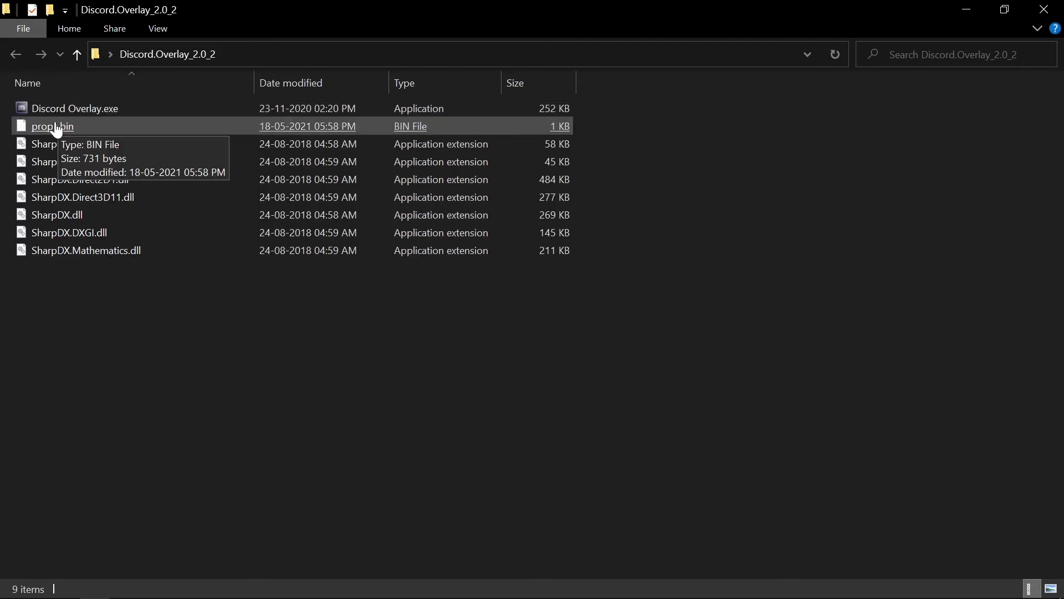
{"action": "left_click", "coordinate": [52, 125]}
{"action": "left_click", "coordinate": [966, 9]}
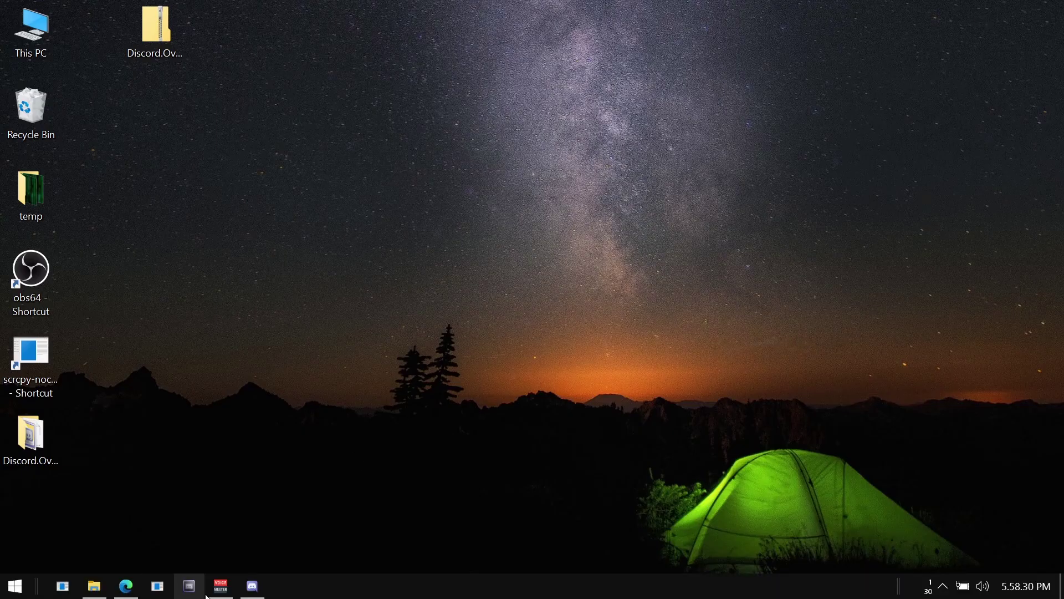
- Try relaunching Discord Overlay.exe from its folder, arrange its overlay and Host windows on the desktop, and close it
{"action": "left_click", "coordinate": [50, 430]}
{"action": "key", "text": "Return"}
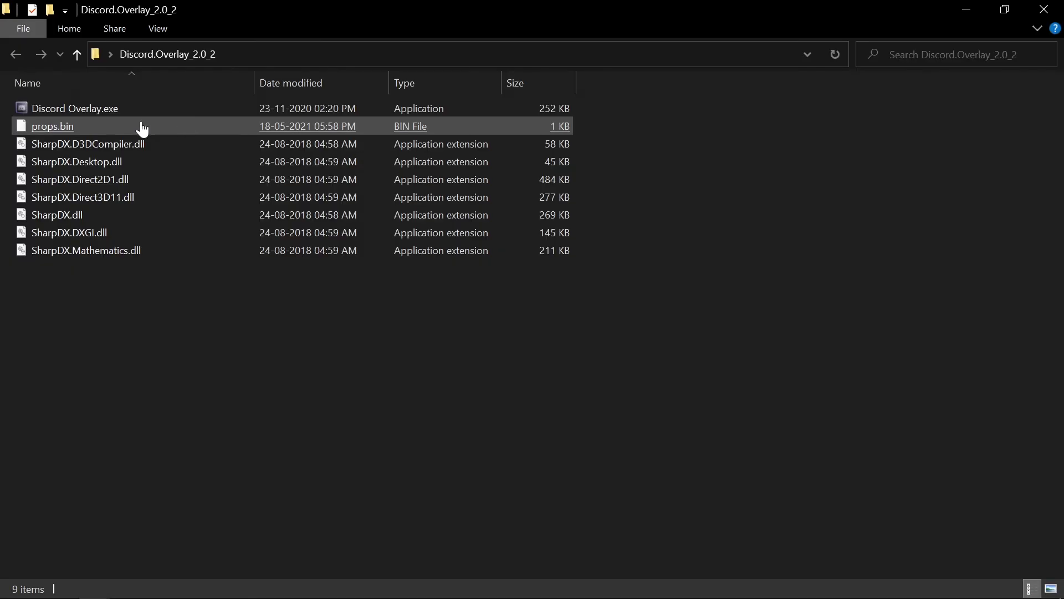
{"action": "double_click", "coordinate": [93, 108]}
{"action": "left_click", "coordinate": [1044, 9]}
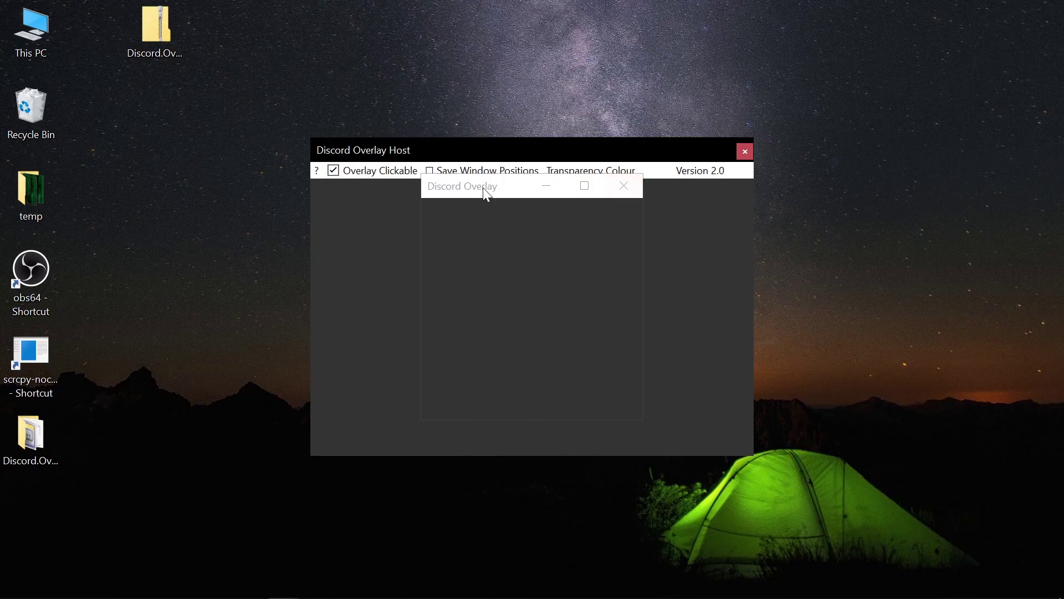
{"action": "left_click_drag", "start_coordinate": [483, 187], "coordinate": [75, 84]}
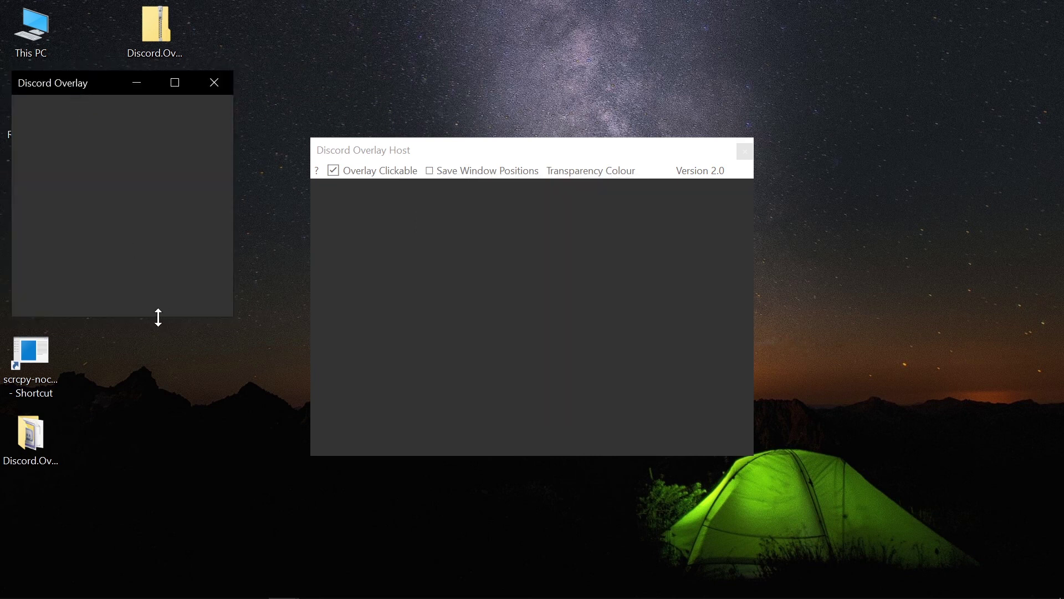
{"action": "left_click_drag", "start_coordinate": [159, 316], "coordinate": [124, 517]}
{"action": "left_click", "coordinate": [600, 301]}
{"action": "left_click_drag", "start_coordinate": [545, 159], "coordinate": [537, 90]}
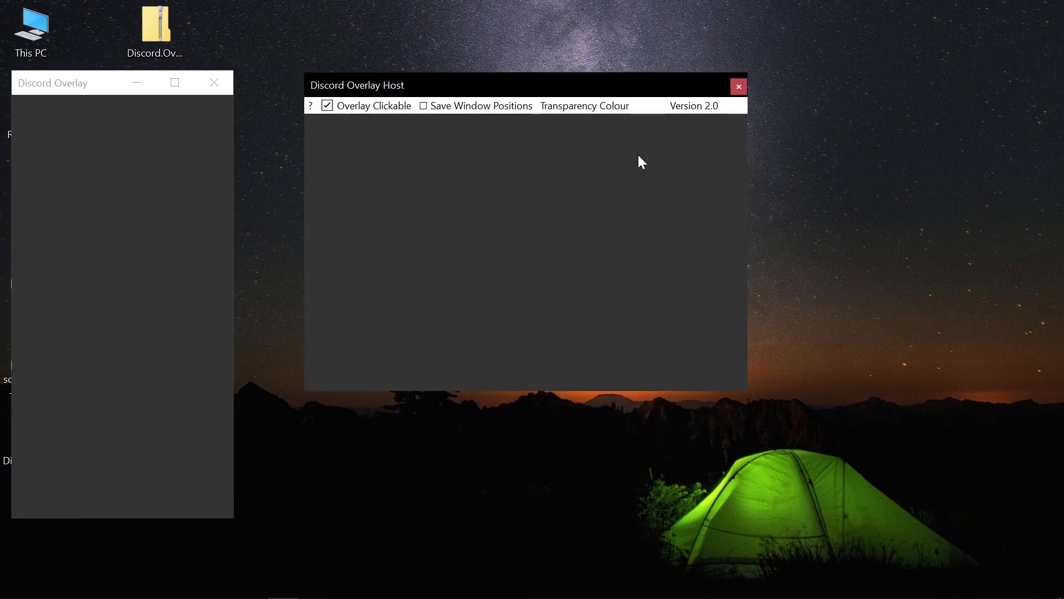
{"action": "left_click", "coordinate": [740, 88]}
- Delete props.bin from the Discord.Overlay_2.0_2 folder and close the folder
{"action": "double_click", "coordinate": [22, 443]}
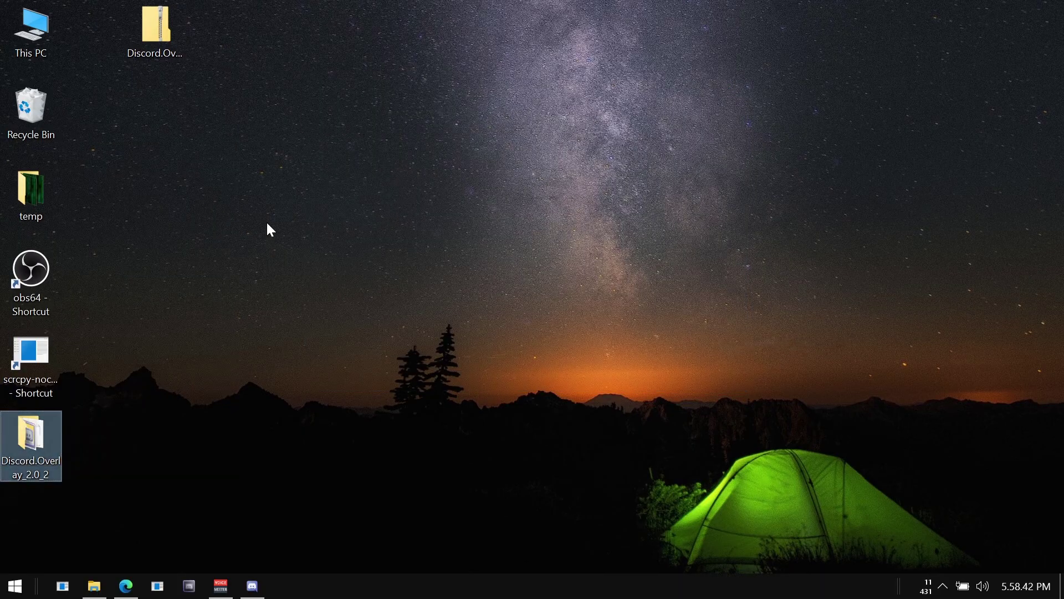
{"action": "right_click", "coordinate": [63, 132]}
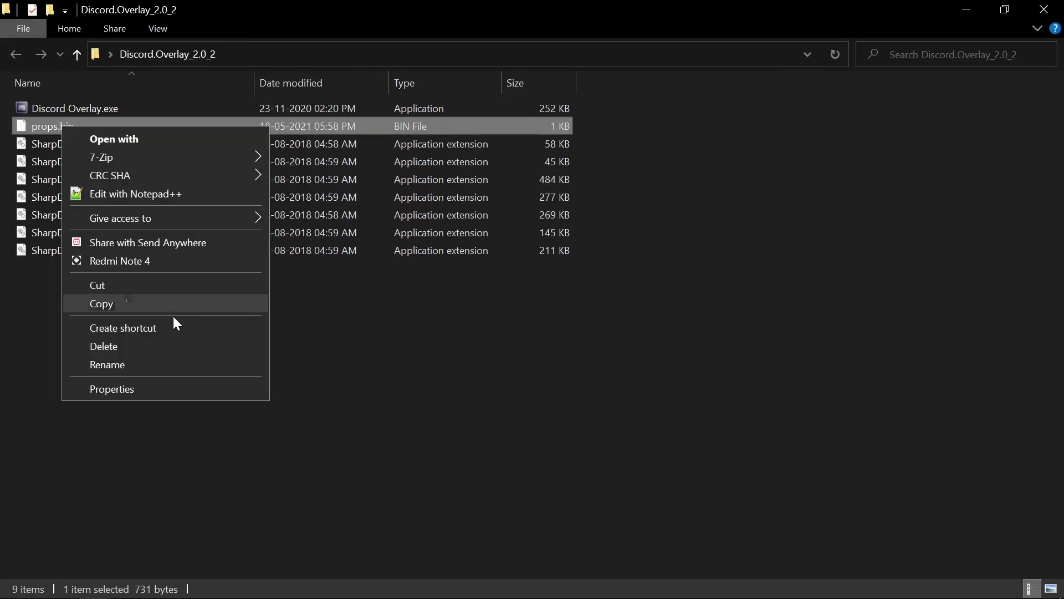
{"action": "left_click", "coordinate": [148, 347]}
{"action": "left_click", "coordinate": [602, 362]}
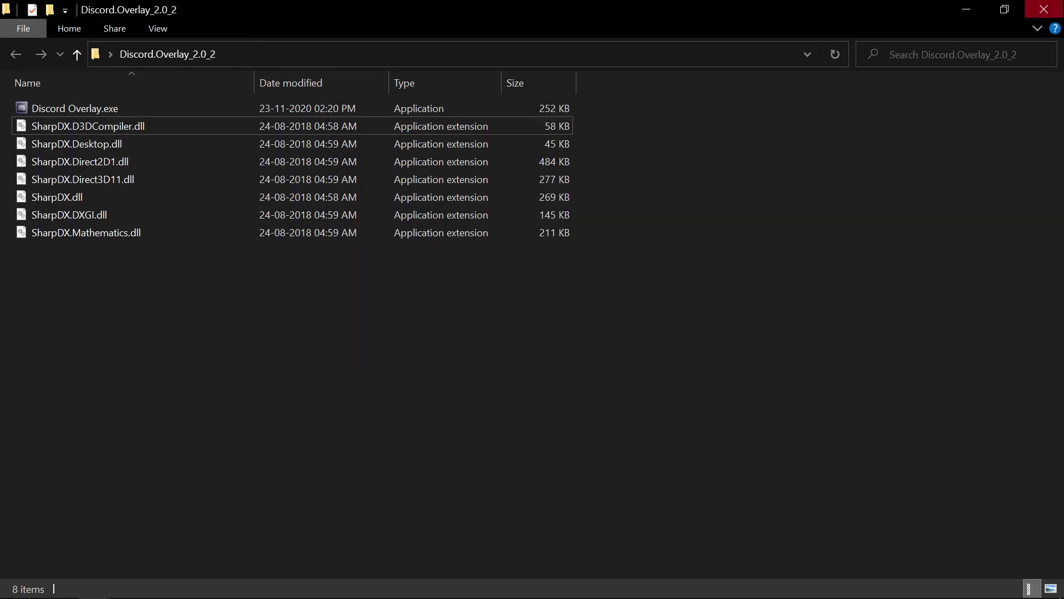
{"action": "left_click", "coordinate": [1044, 10]}
- Launch Discord Overlay.exe from its folder, and place the Discord Overlay window over the desktop icons, stretched to nearly the full screen height
{"action": "left_click", "coordinate": [50, 443]}
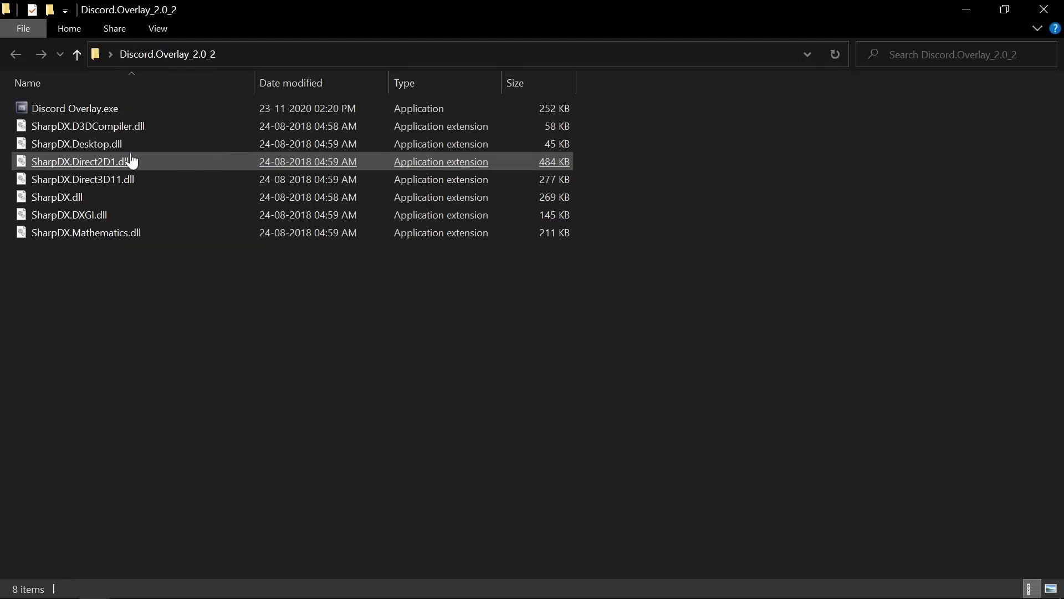
{"action": "double_click", "coordinate": [61, 111]}
{"action": "left_click_drag", "start_coordinate": [487, 189], "coordinate": [94, 98]}
{"action": "left_click_drag", "start_coordinate": [101, 324], "coordinate": [100, 543]}
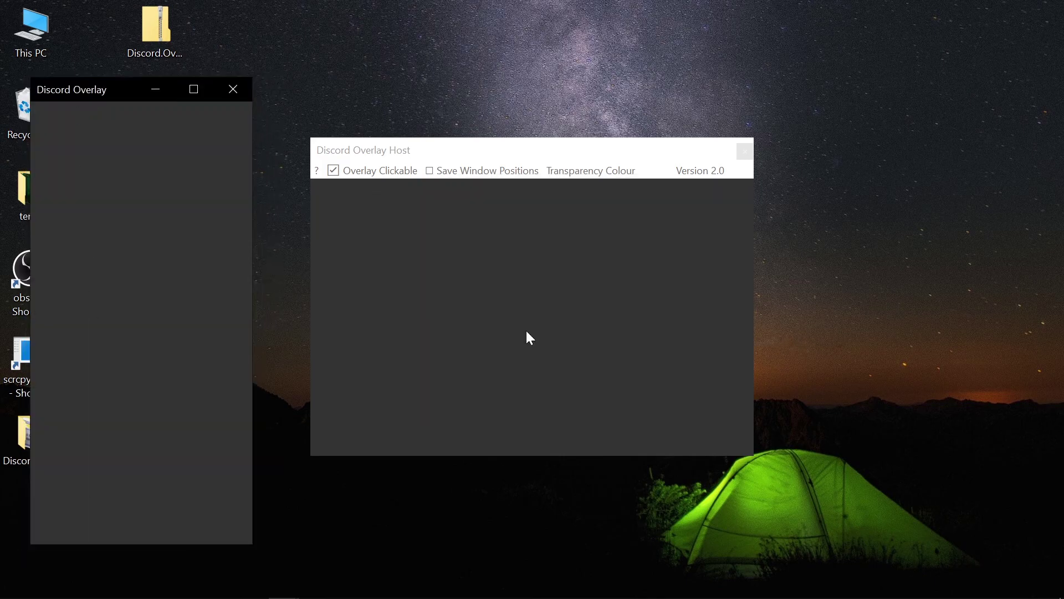
- Enlarge the Discord Overlay Host window in width and height, and position it beside the Discord Overlay window without overlapping
{"action": "left_click", "coordinate": [435, 199]}
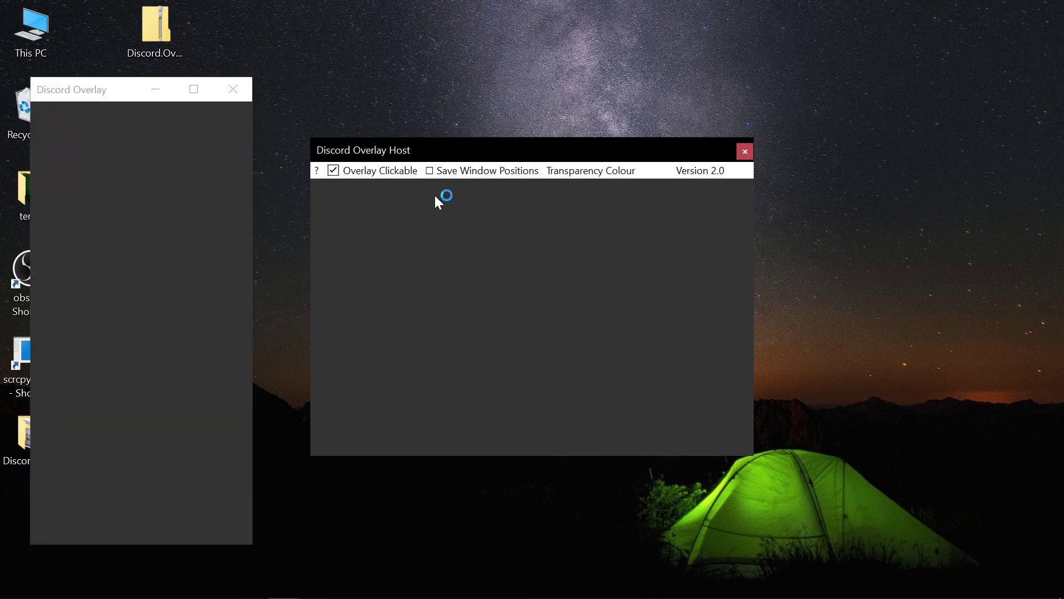
{"action": "left_click", "coordinate": [165, 144]}
{"action": "left_click_drag", "start_coordinate": [388, 150], "coordinate": [391, 143]}
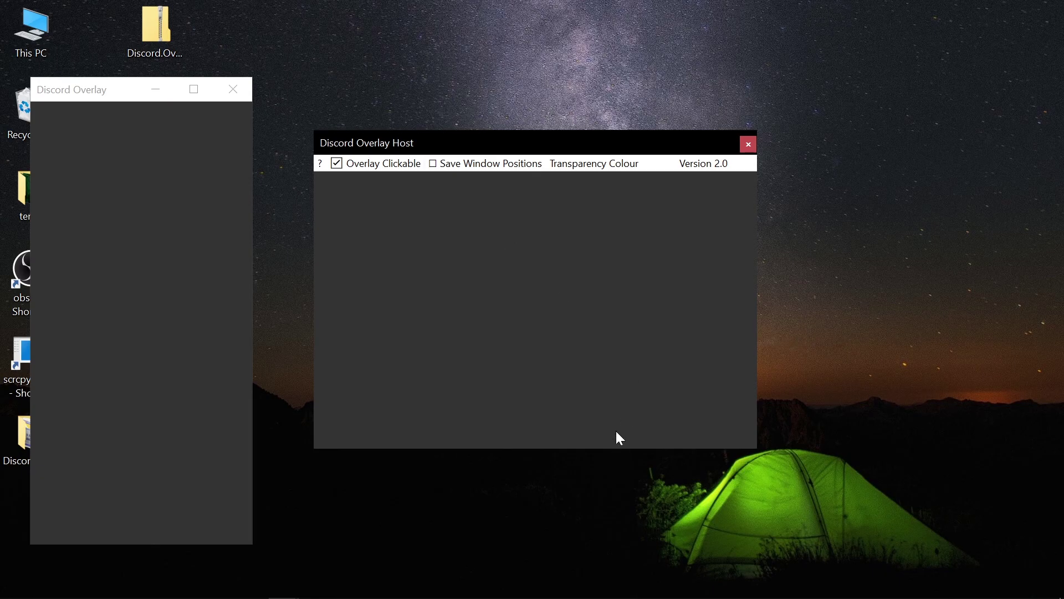
{"action": "left_click_drag", "start_coordinate": [610, 449], "coordinate": [610, 552]}
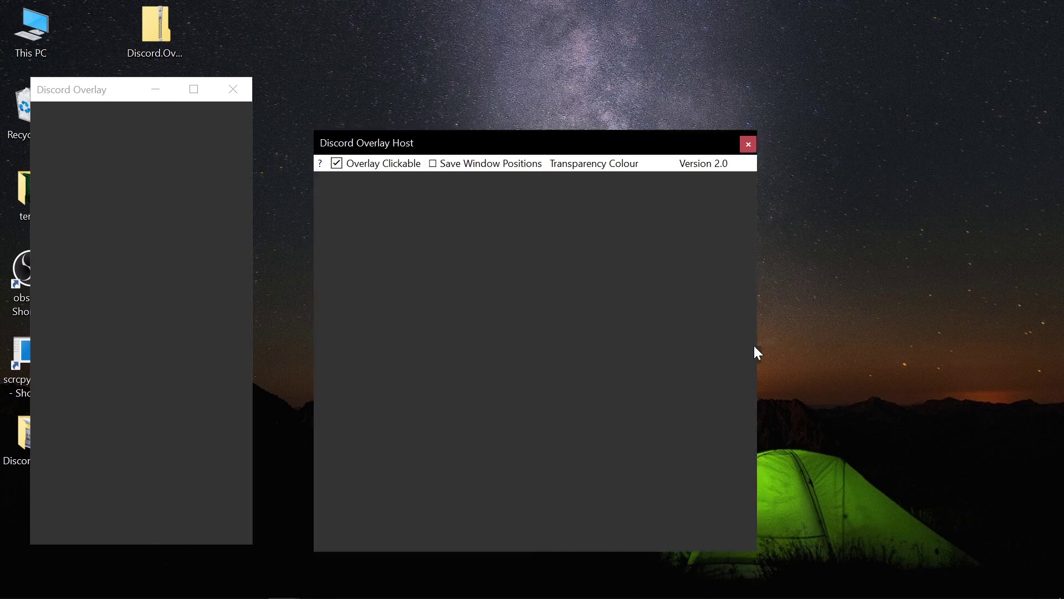
{"action": "left_click_drag", "start_coordinate": [755, 347], "coordinate": [1026, 341]}
{"action": "left_click_drag", "start_coordinate": [623, 143], "coordinate": [620, 79]}
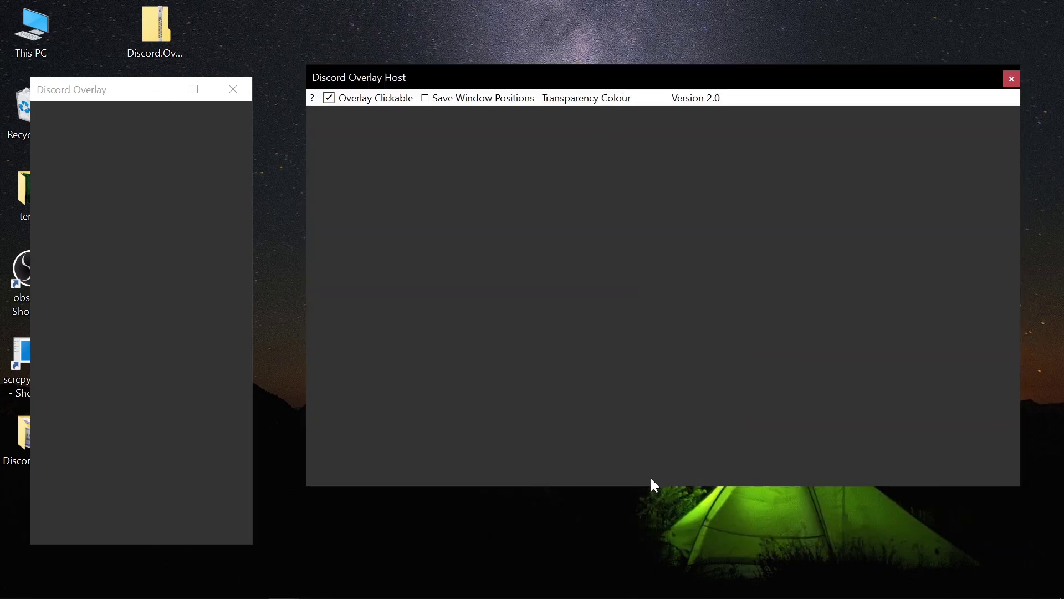
{"action": "left_click_drag", "start_coordinate": [656, 486], "coordinate": [654, 521]}
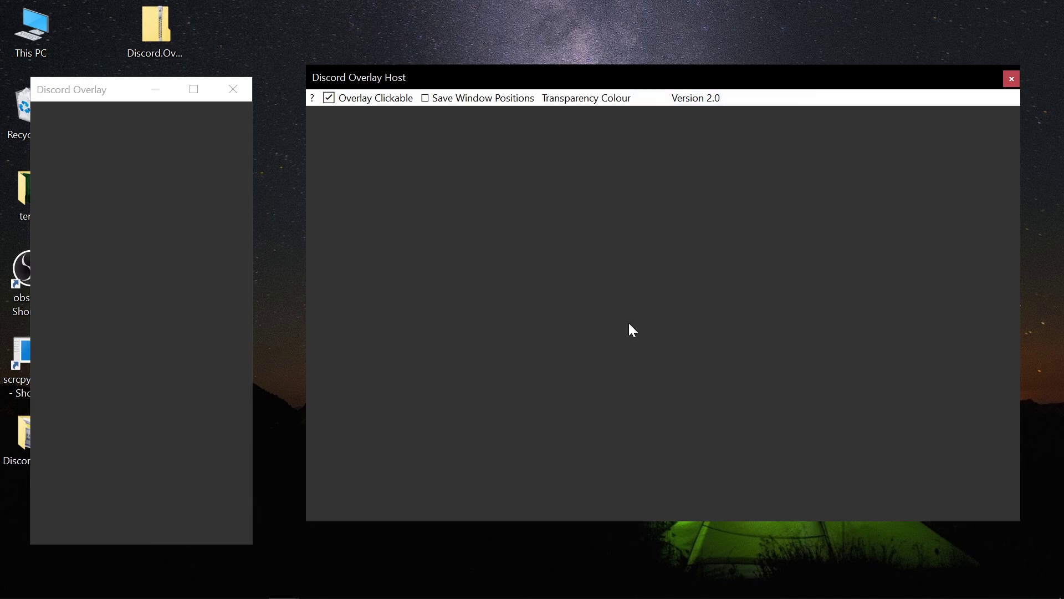
{"action": "left_click_drag", "start_coordinate": [691, 83], "coordinate": [667, 88]}
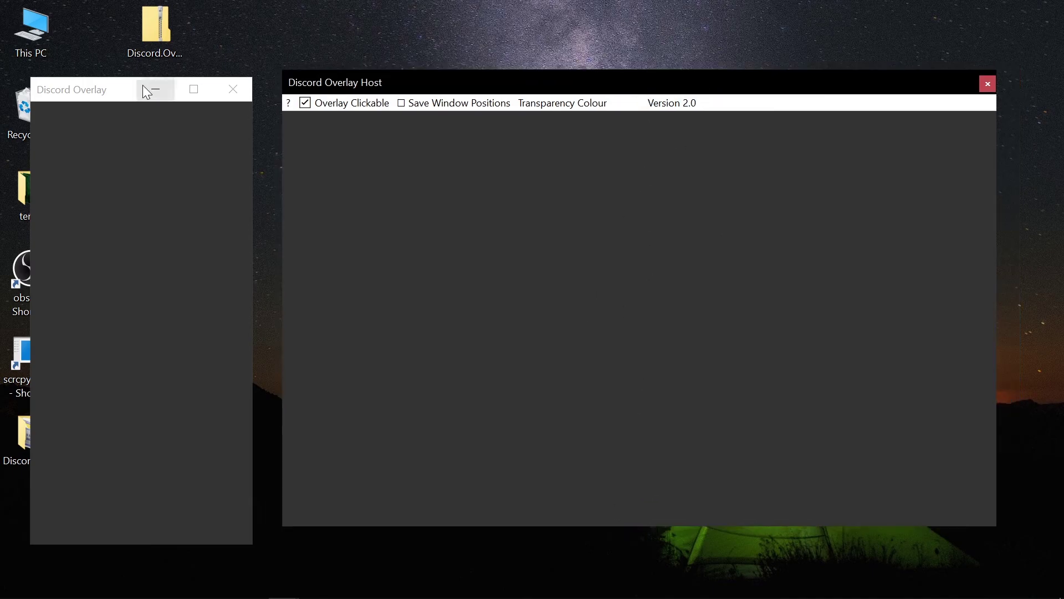
{"action": "left_click_drag", "start_coordinate": [142, 87], "coordinate": [136, 71]}
{"action": "left_click_drag", "start_coordinate": [994, 528], "coordinate": [941, 498]}
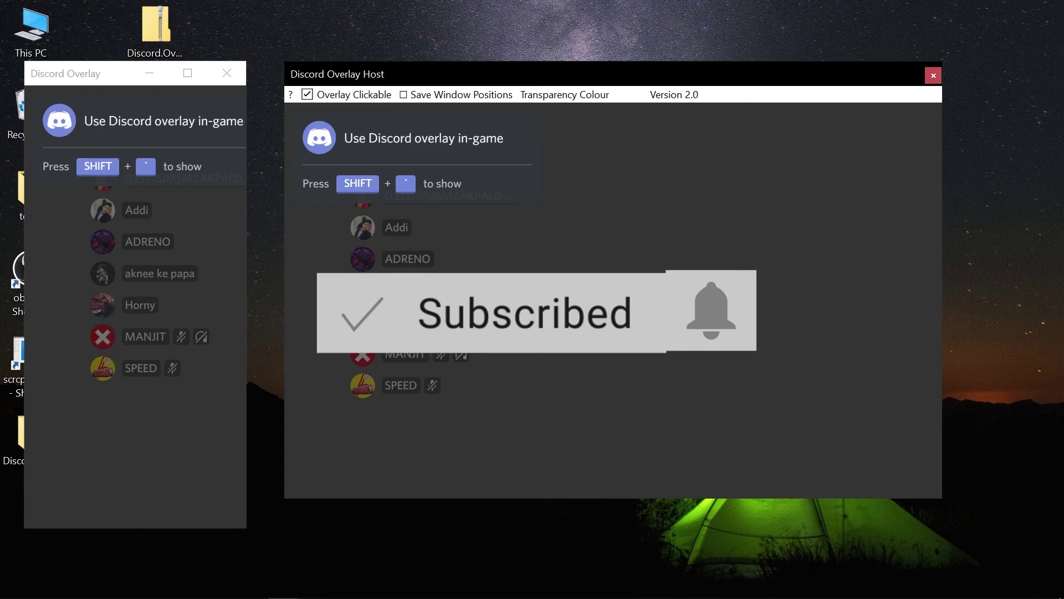
- Enable Save Window Positions and disable Overlay Clickable, and switch to the browser to check the voice overlay there
{"action": "left_click", "coordinate": [403, 94]}
{"action": "left_click", "coordinate": [307, 94]}
{"action": "left_click", "coordinate": [126, 585]}
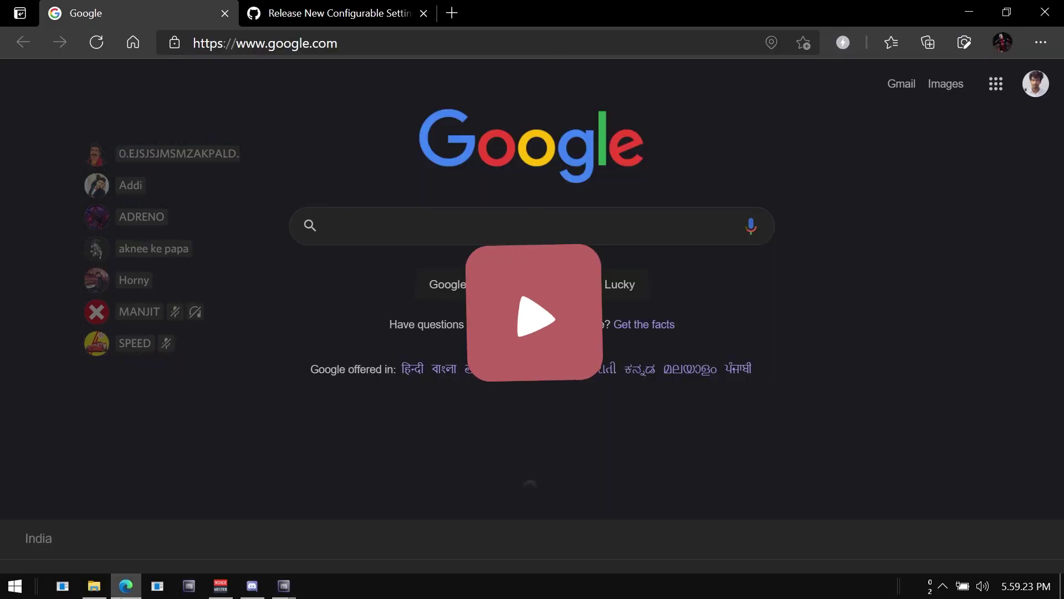